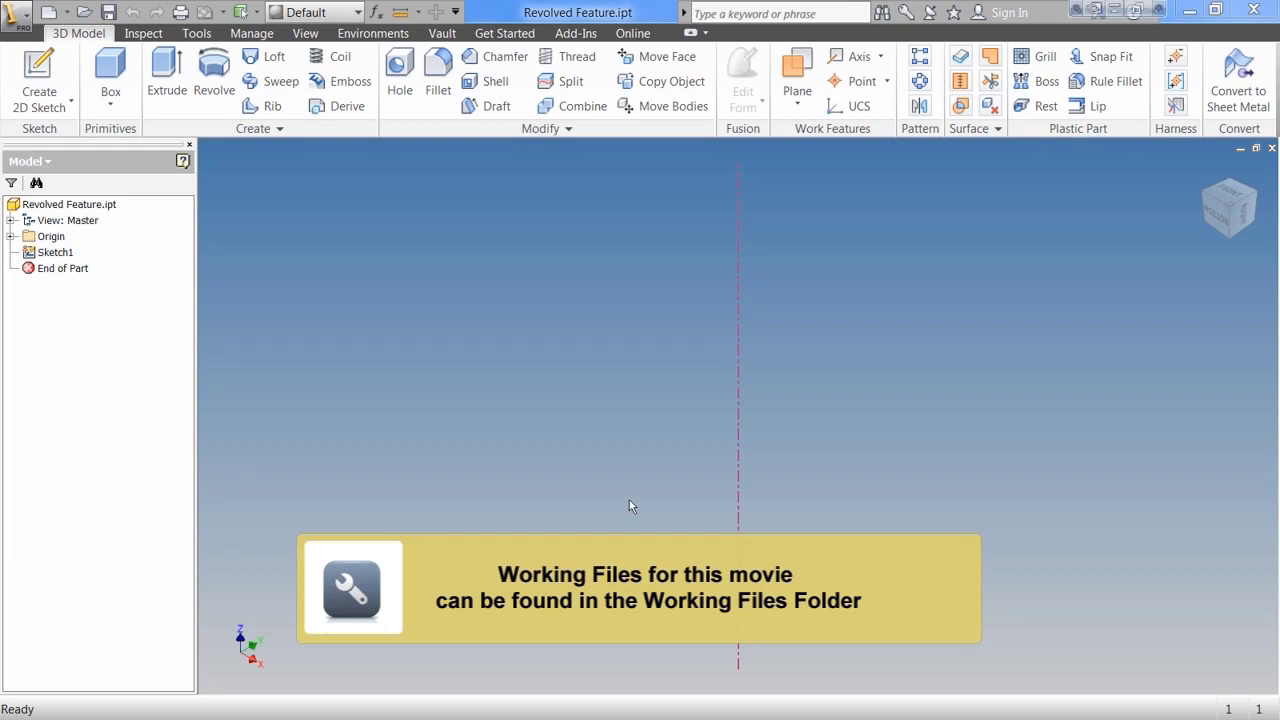
- Zoom and pan the view to frame the vertical centerline
scroll(629, 508, down, 3)
middle_drag(629, 508, 647, 364)
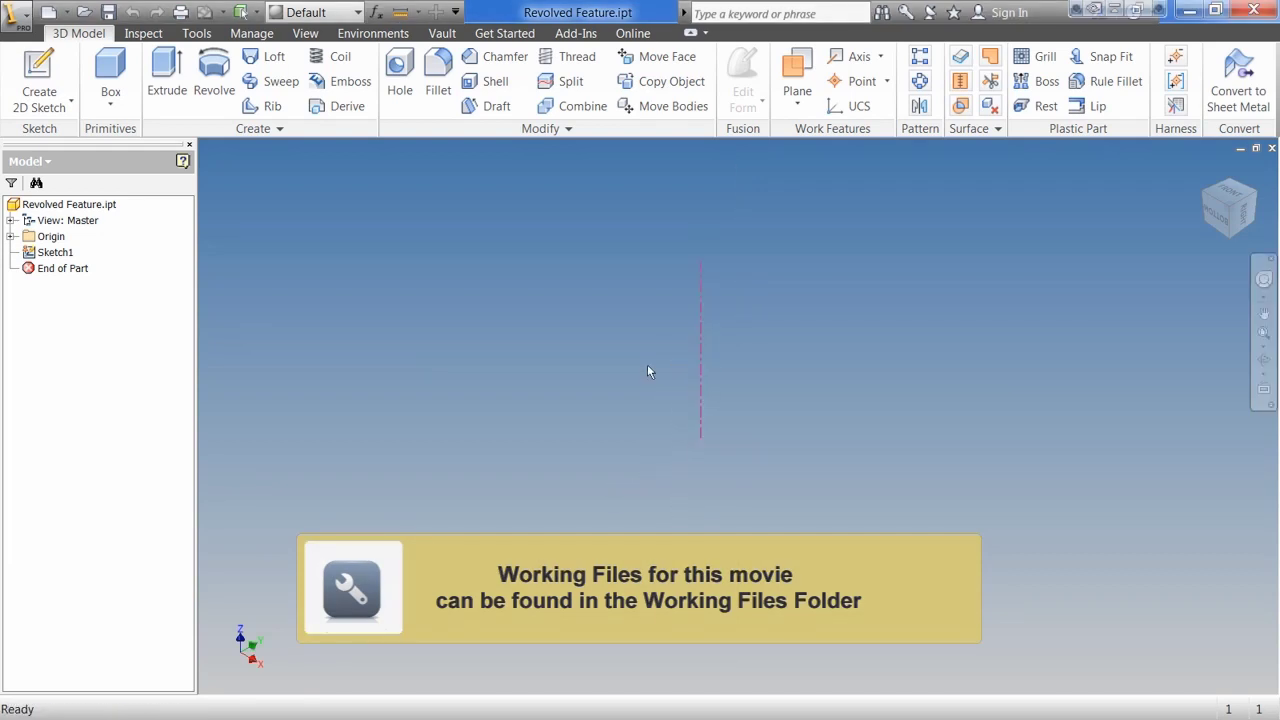
- Edit Sketch1 and draw a two-point rectangle to the right of the centerline
double_click(42, 254)
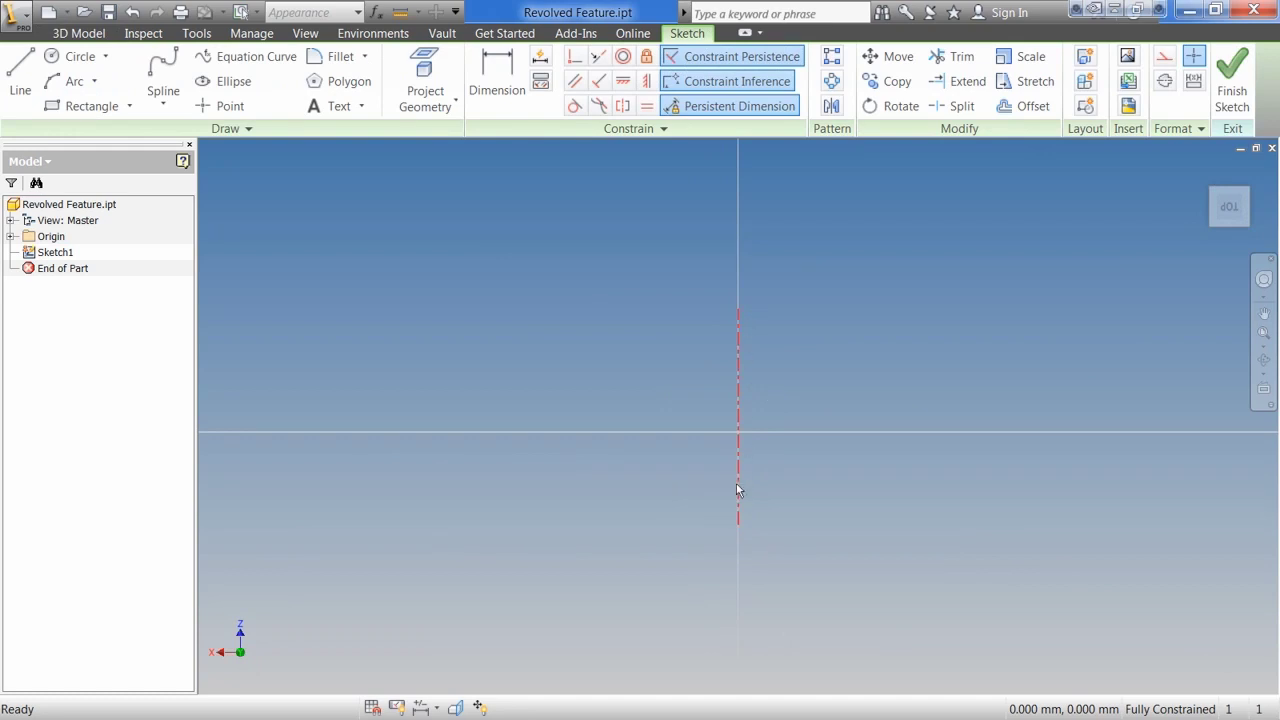
click(80, 106)
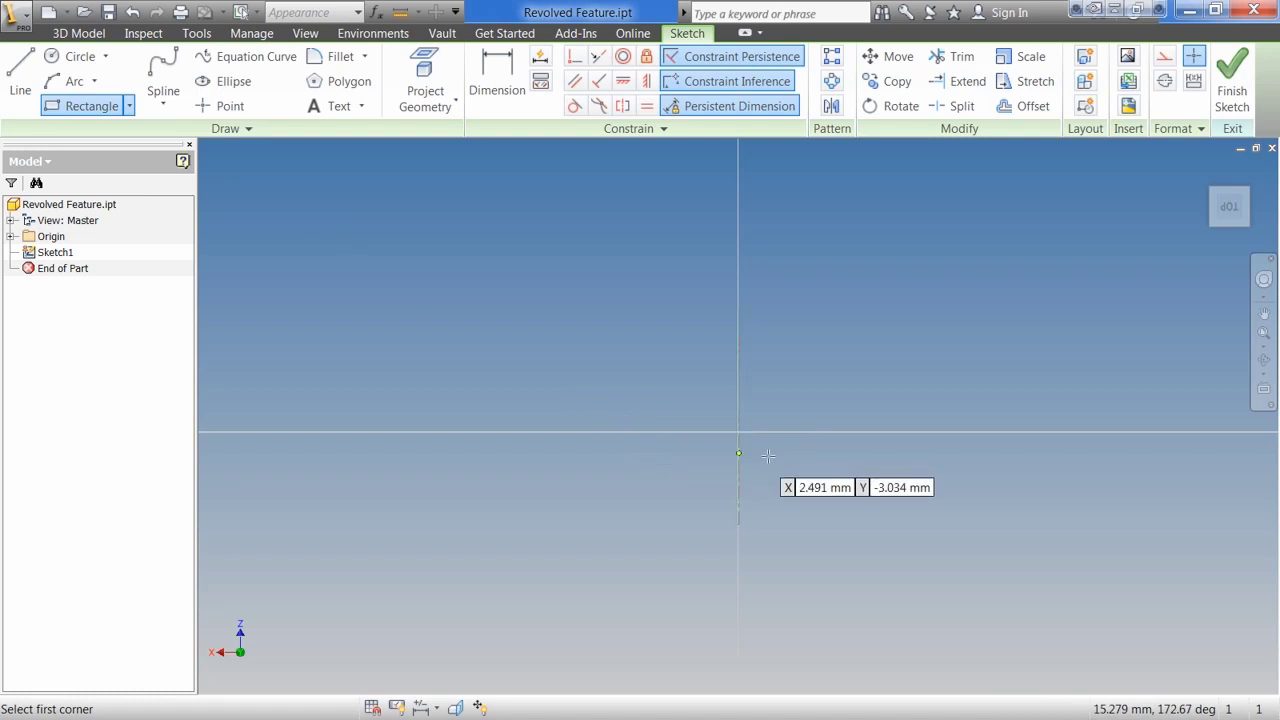
click(772, 412)
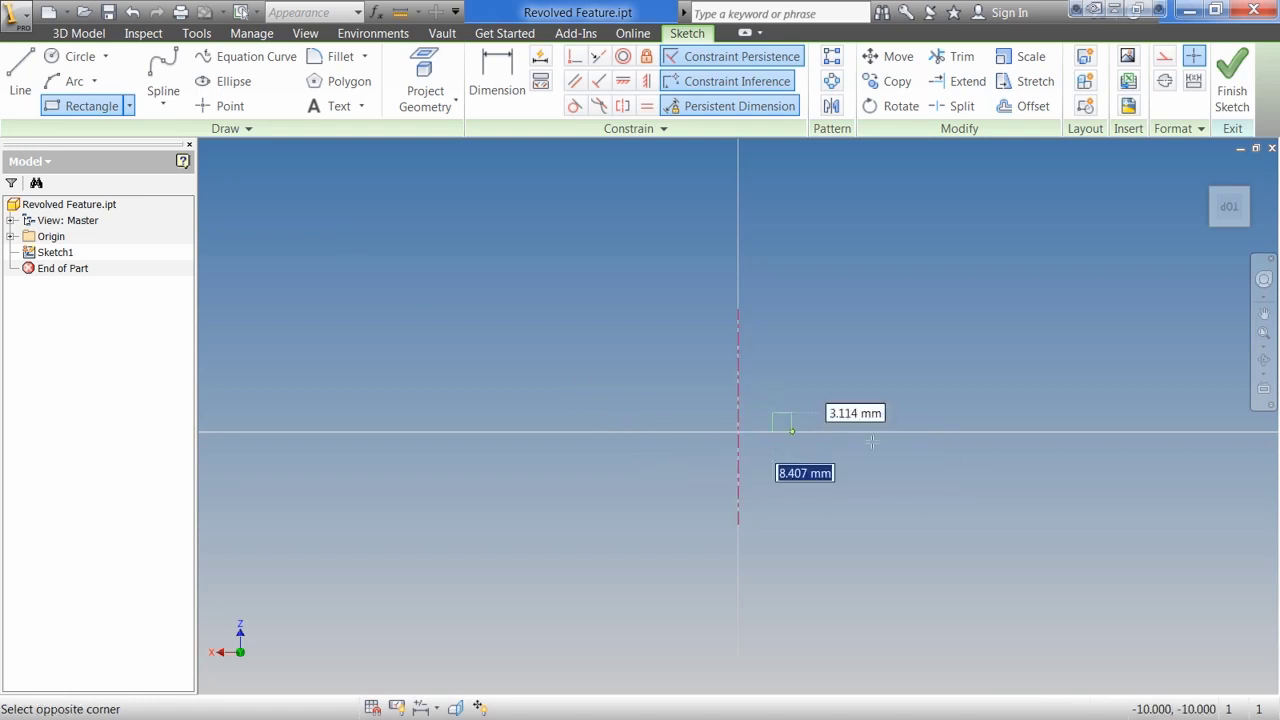
click(931, 424)
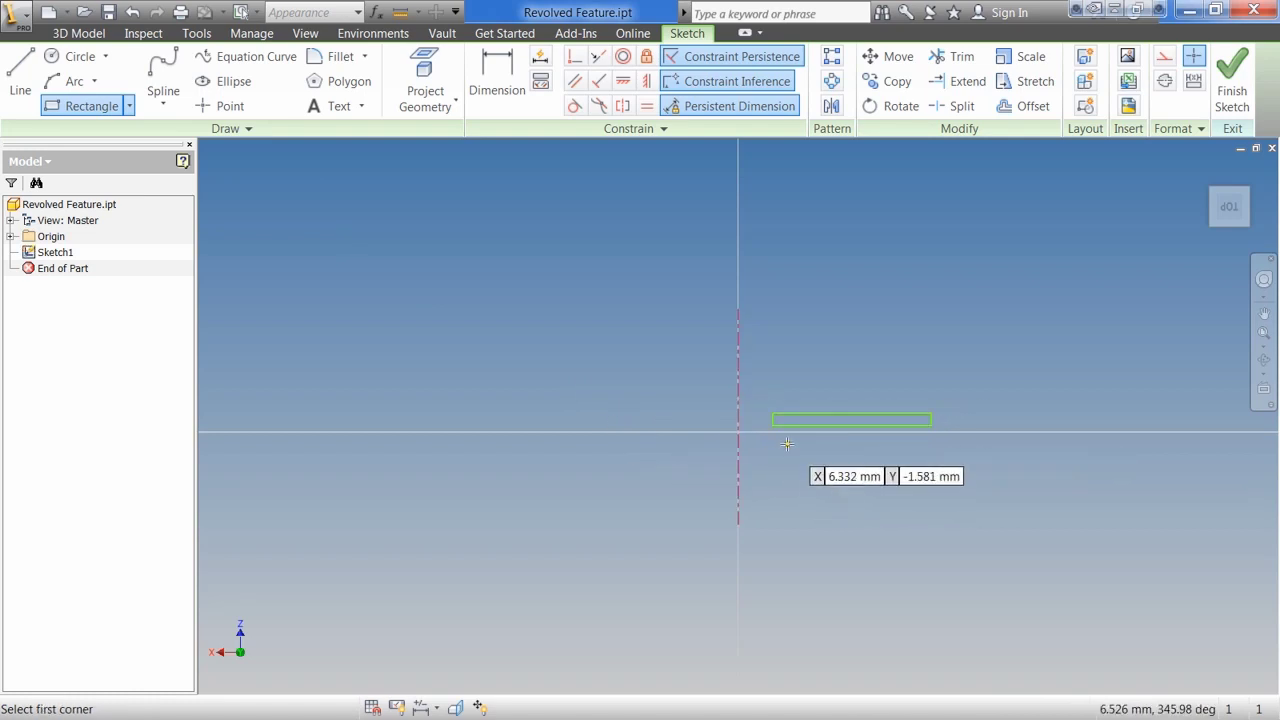
click(508, 66)
- Dimension the rectangle's inner edge as a Ø10 bore diameter about the centerline
click(508, 66)
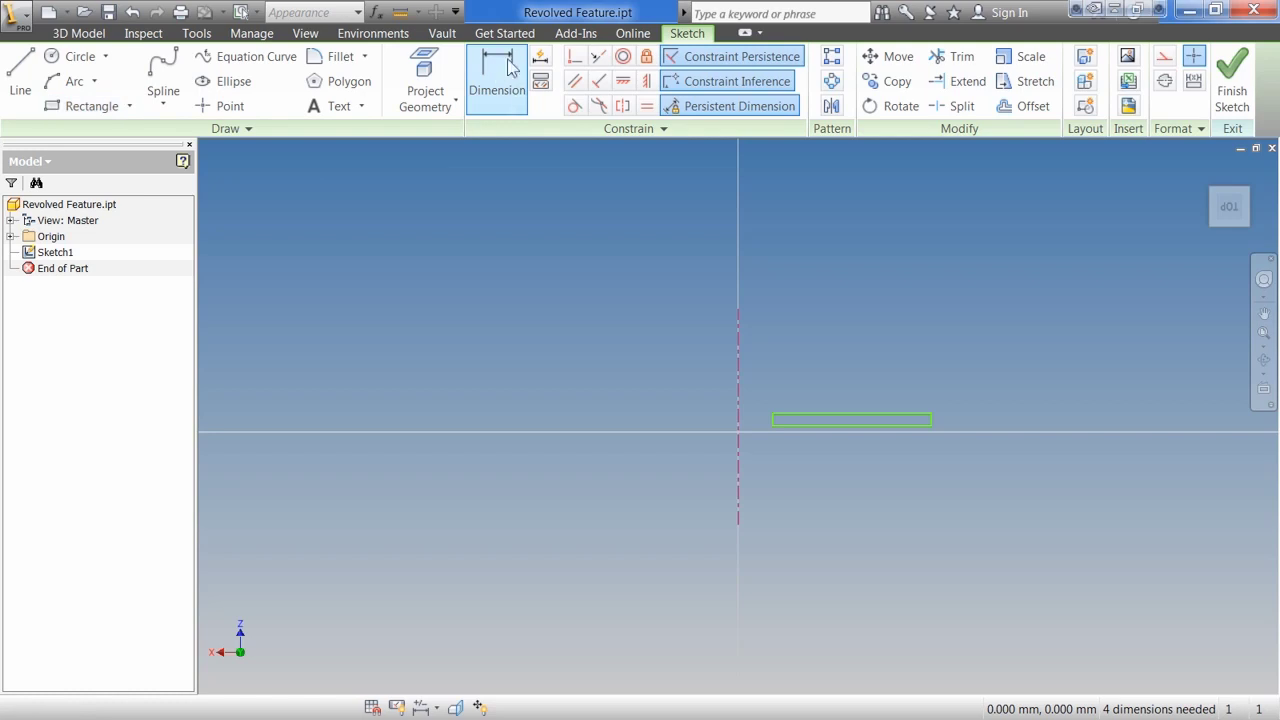
click(772, 421)
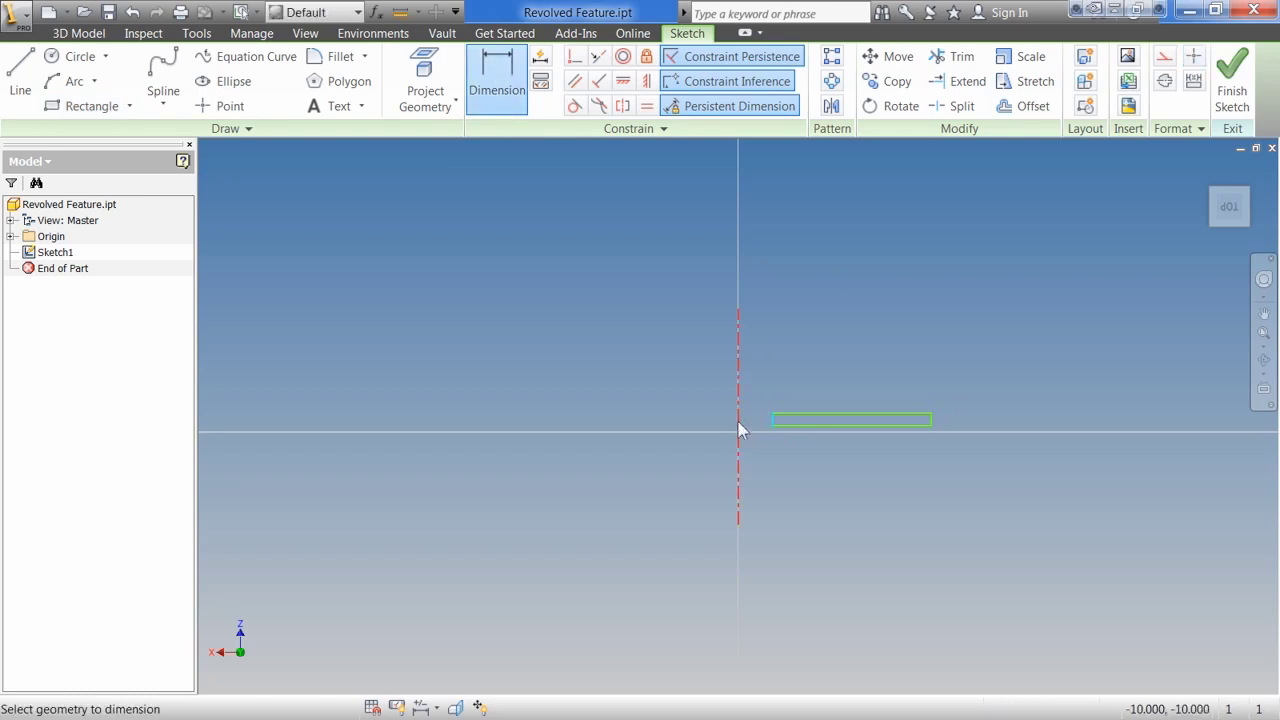
click(739, 429)
click(756, 394)
text(38)
key(Return)
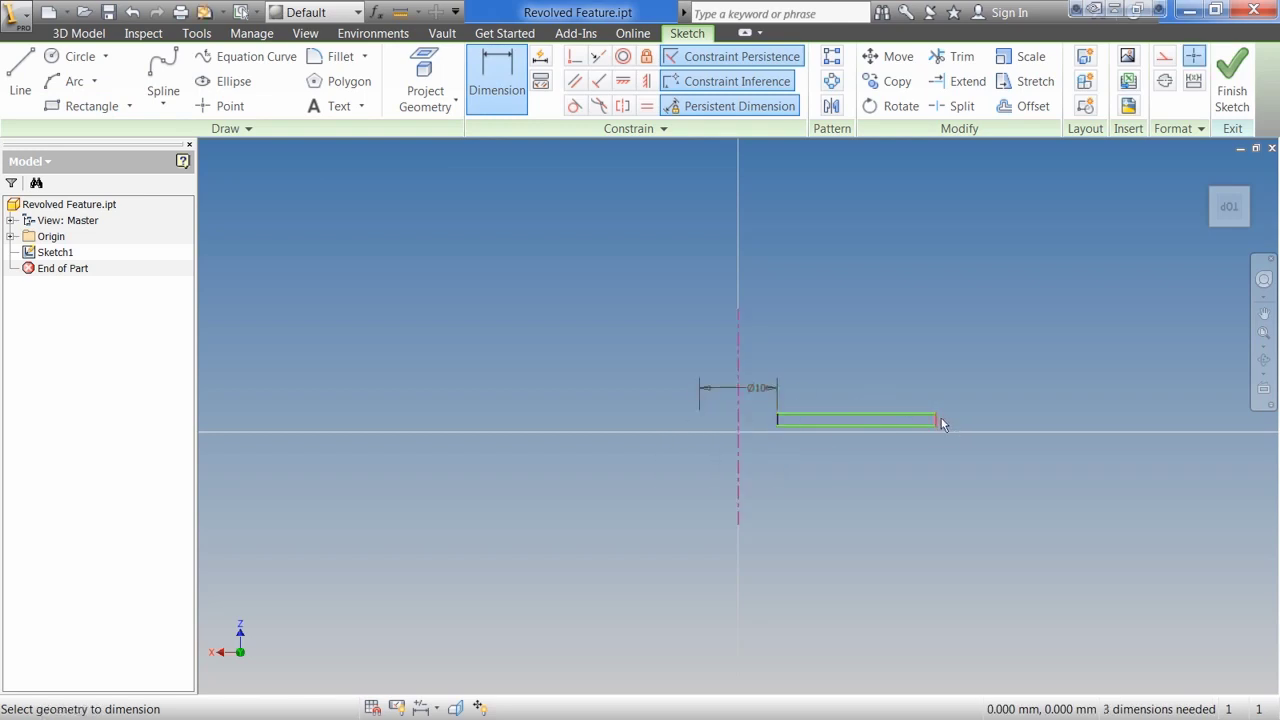
- Add the Ø50 outer diameter dimension and place a height dimension beside the rectangle
click(739, 437)
click(936, 420)
click(829, 362)
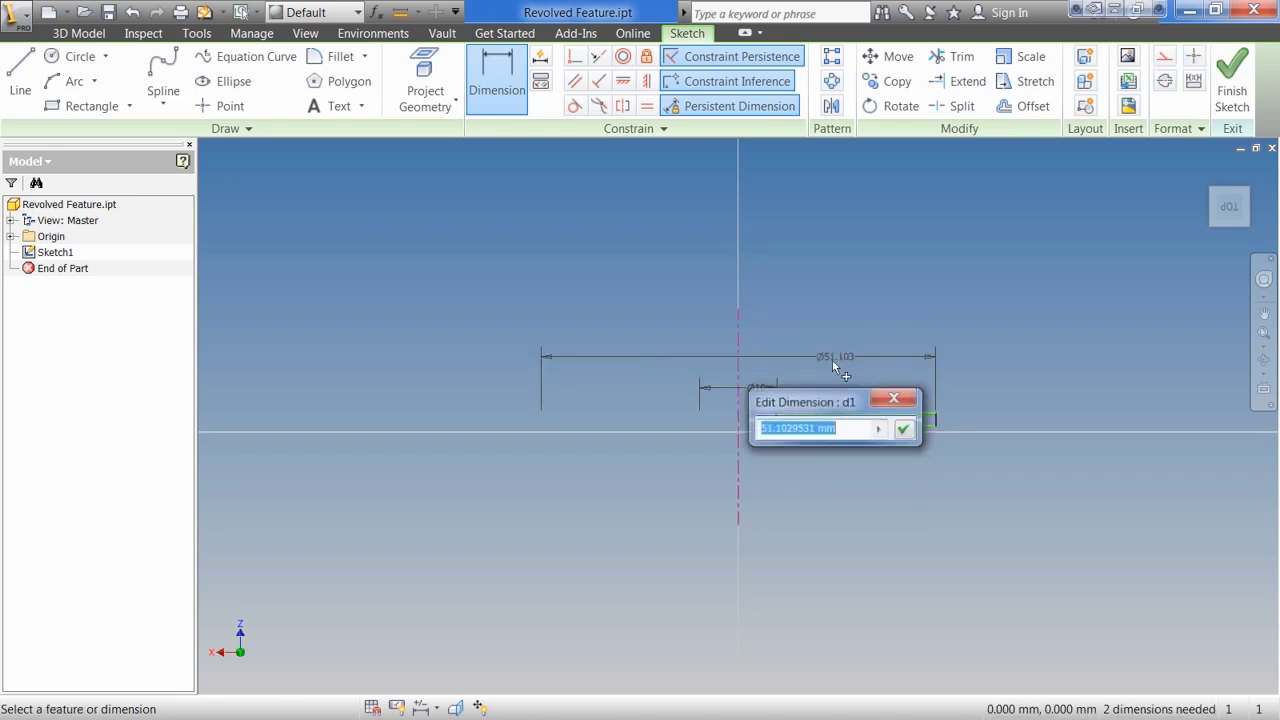
key(Return)
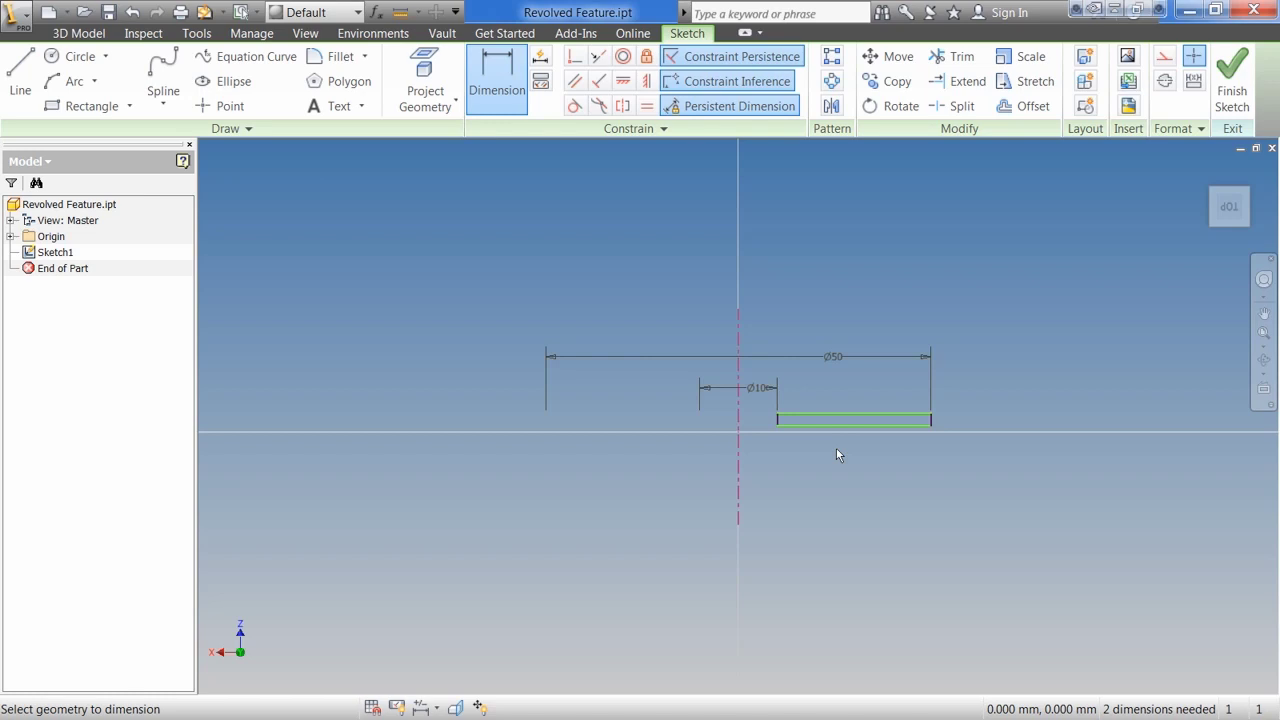
click(886, 414)
click(970, 412)
- Set the rectangle height to 5 mm and expand the Origin folder
text(5)
key(Return)
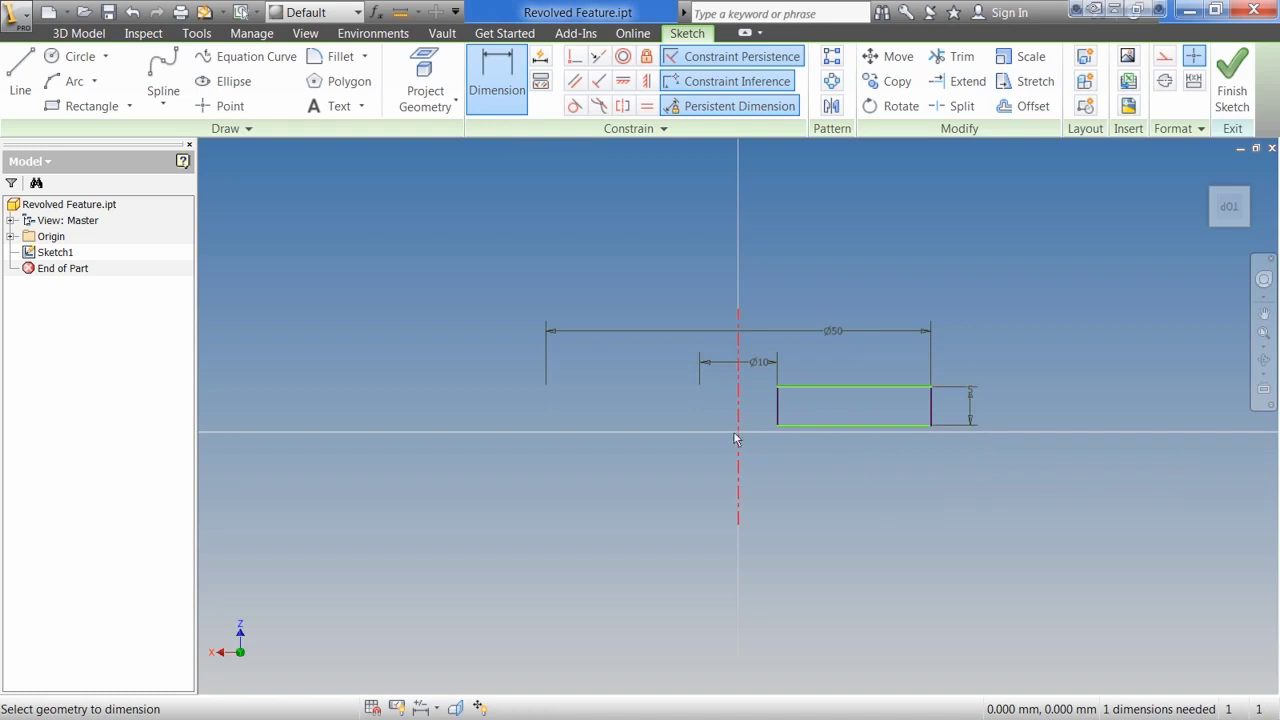
click(11, 236)
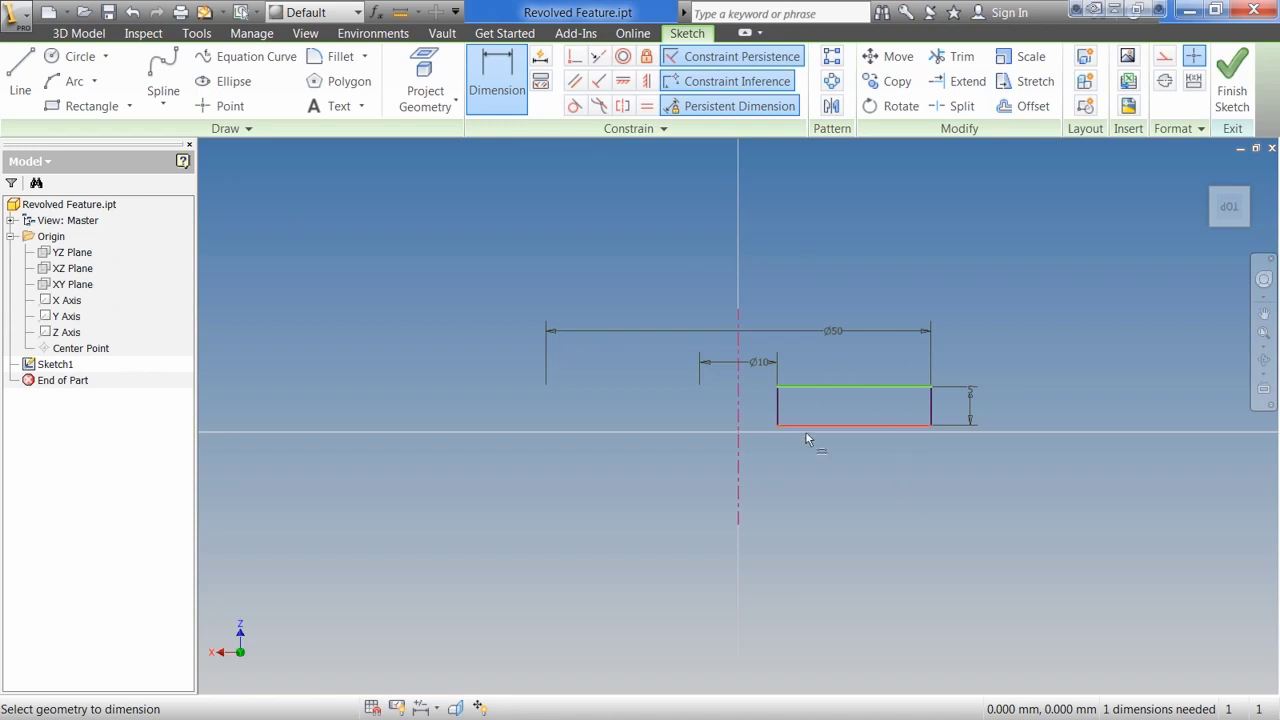
key(ctrl+v)
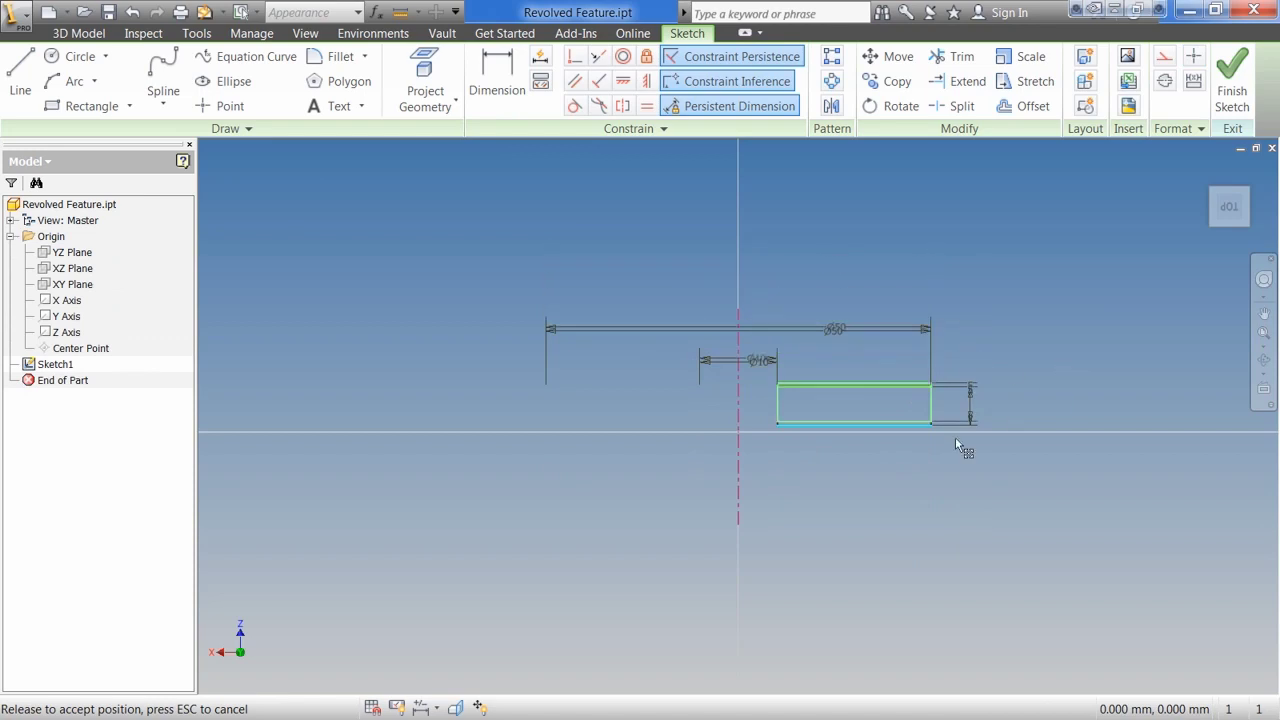
click(902, 398)
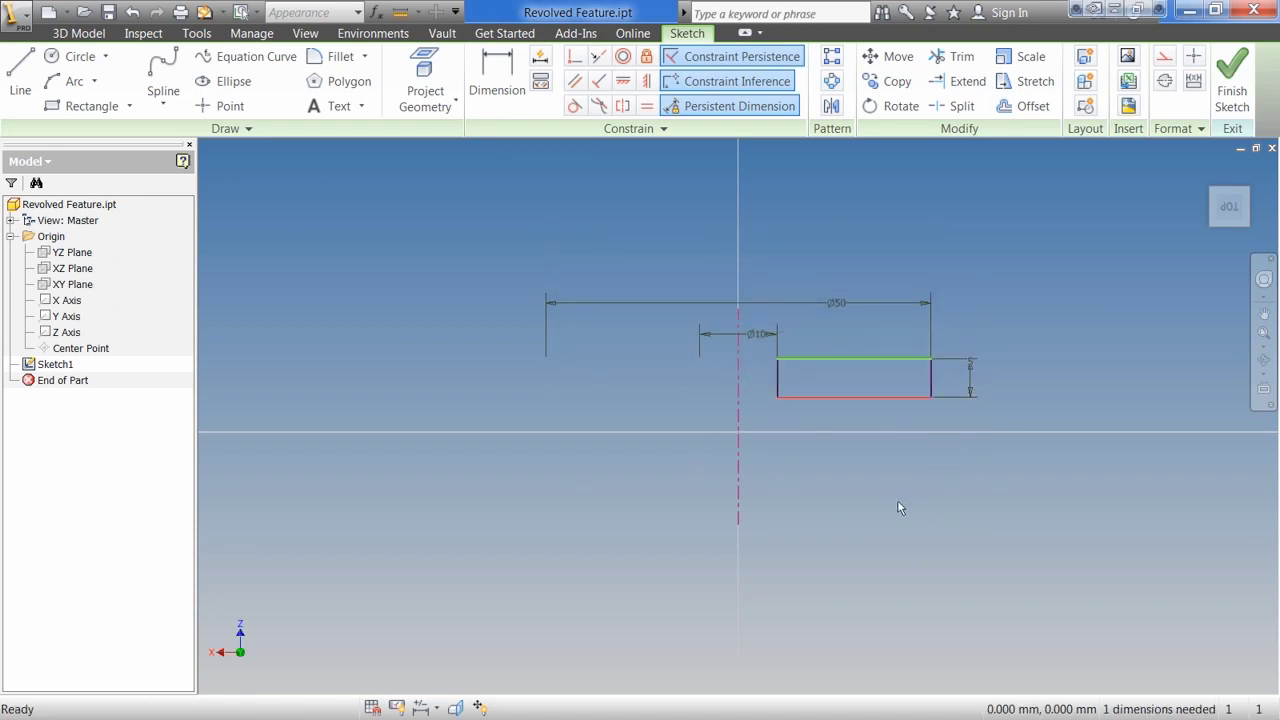
- Project the origin Center Point and make it horizontal with the rectangle's lower-left corner
click(425, 67)
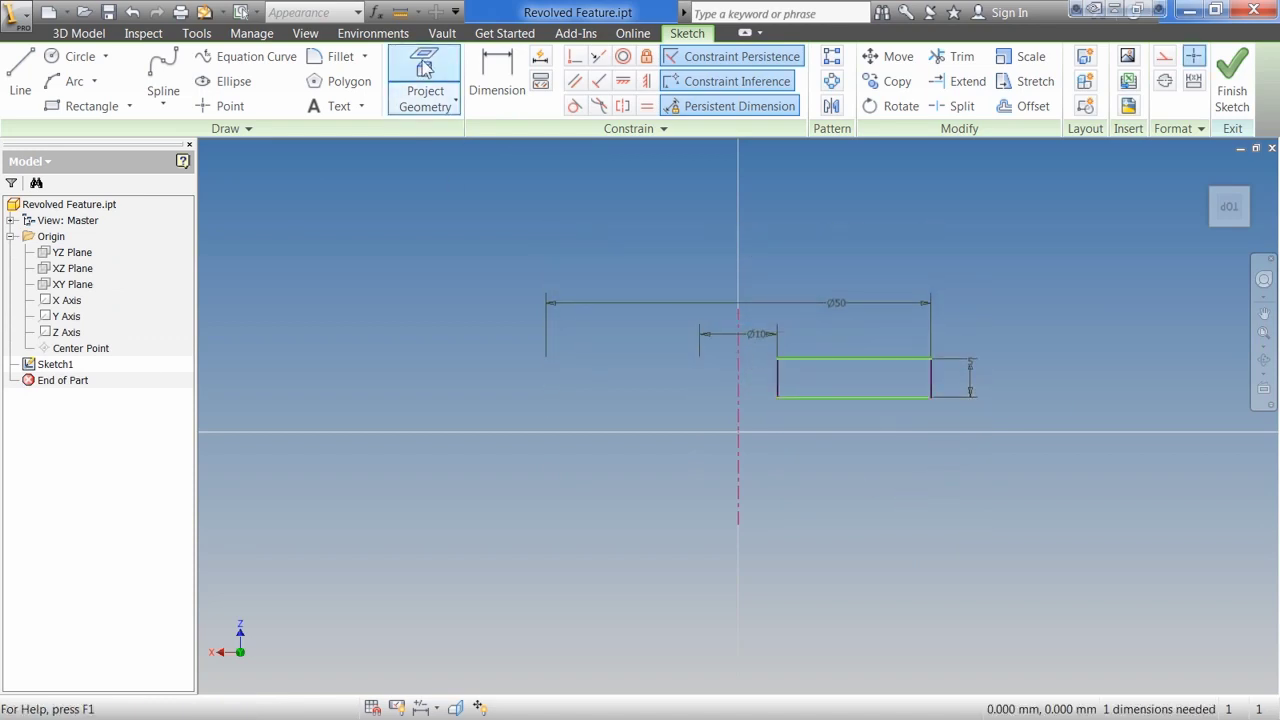
click(425, 67)
click(80, 348)
key(Escape)
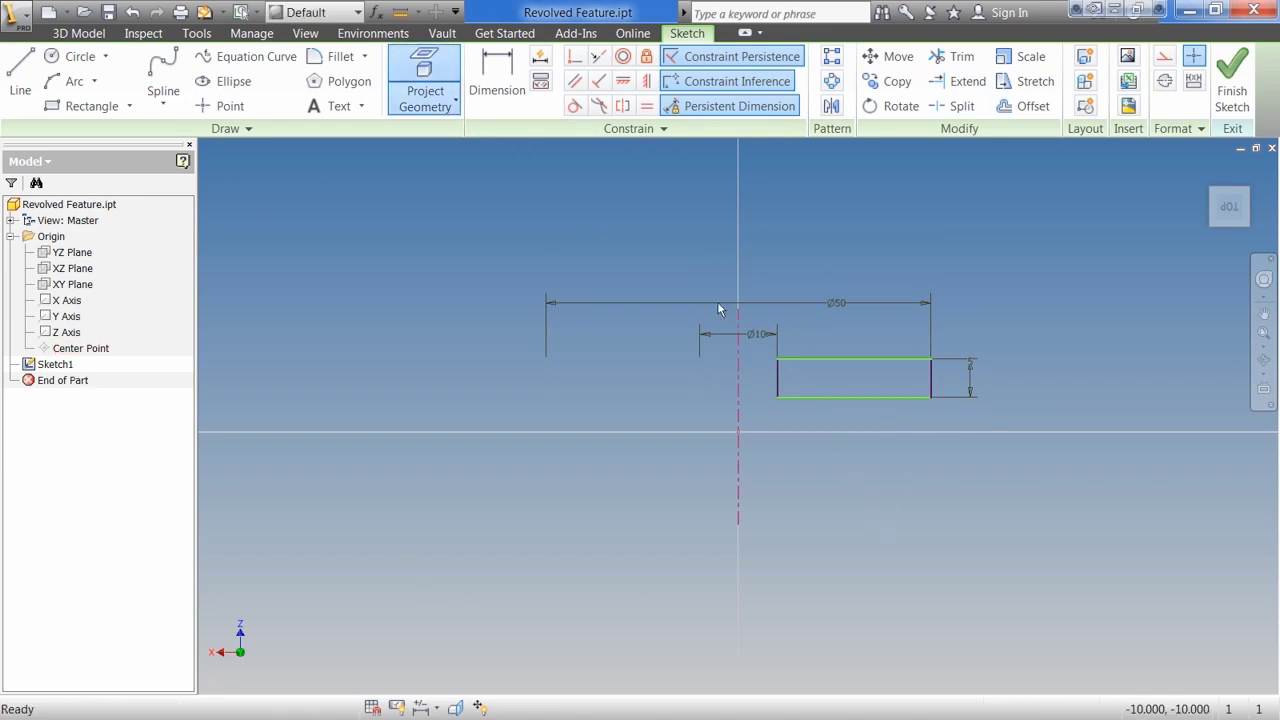
click(624, 82)
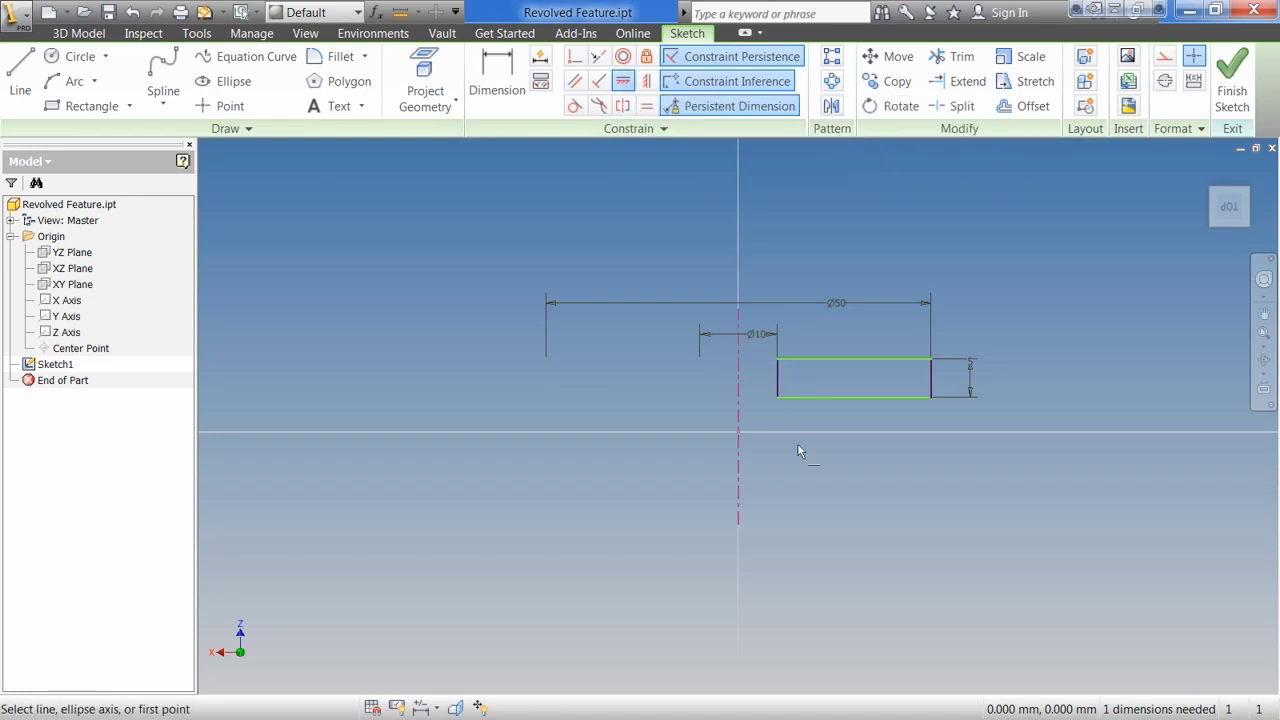
click(739, 432)
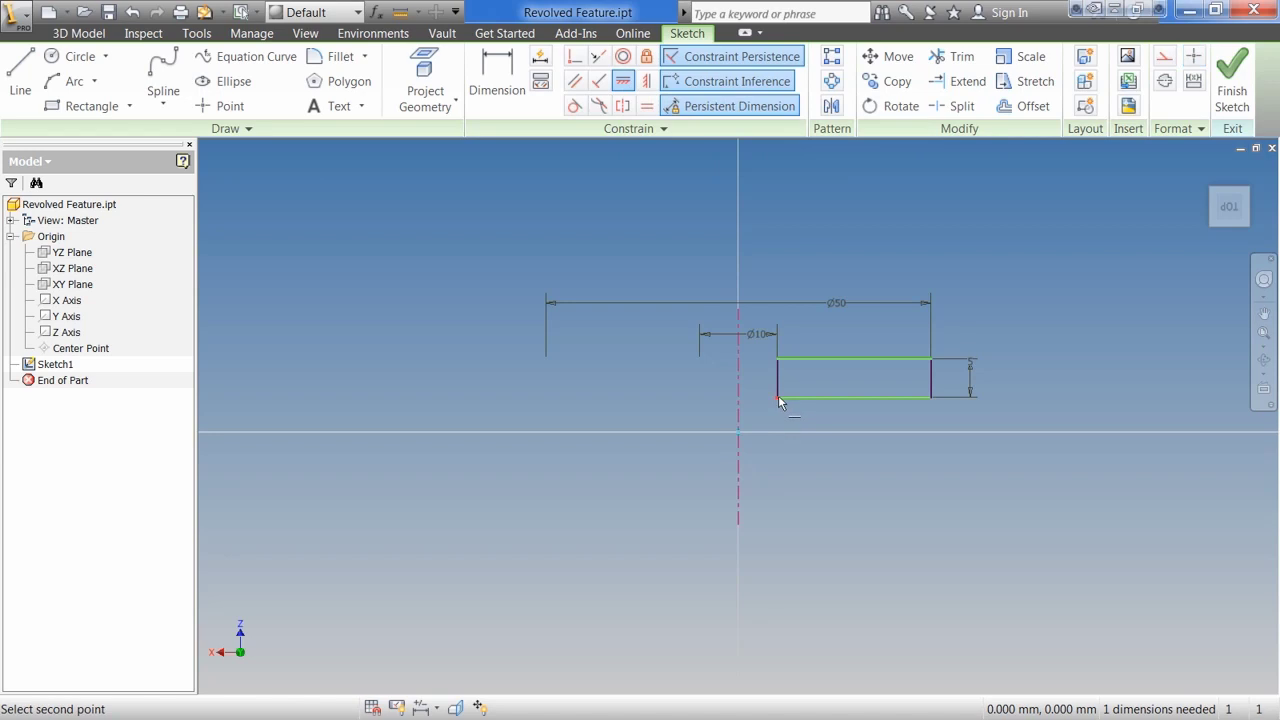
click(778, 397)
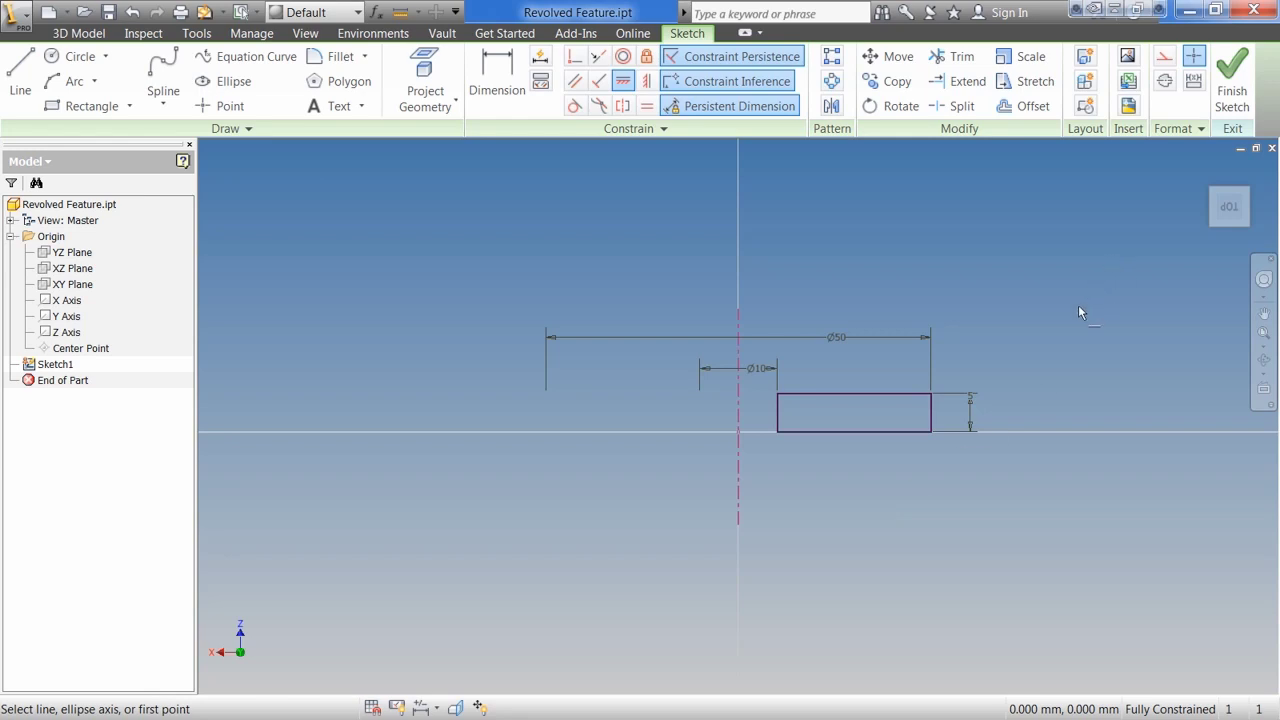
- Finish the sketch and revolve the rectangle a full turn into a washer with a Ø10 bore
click(1240, 72)
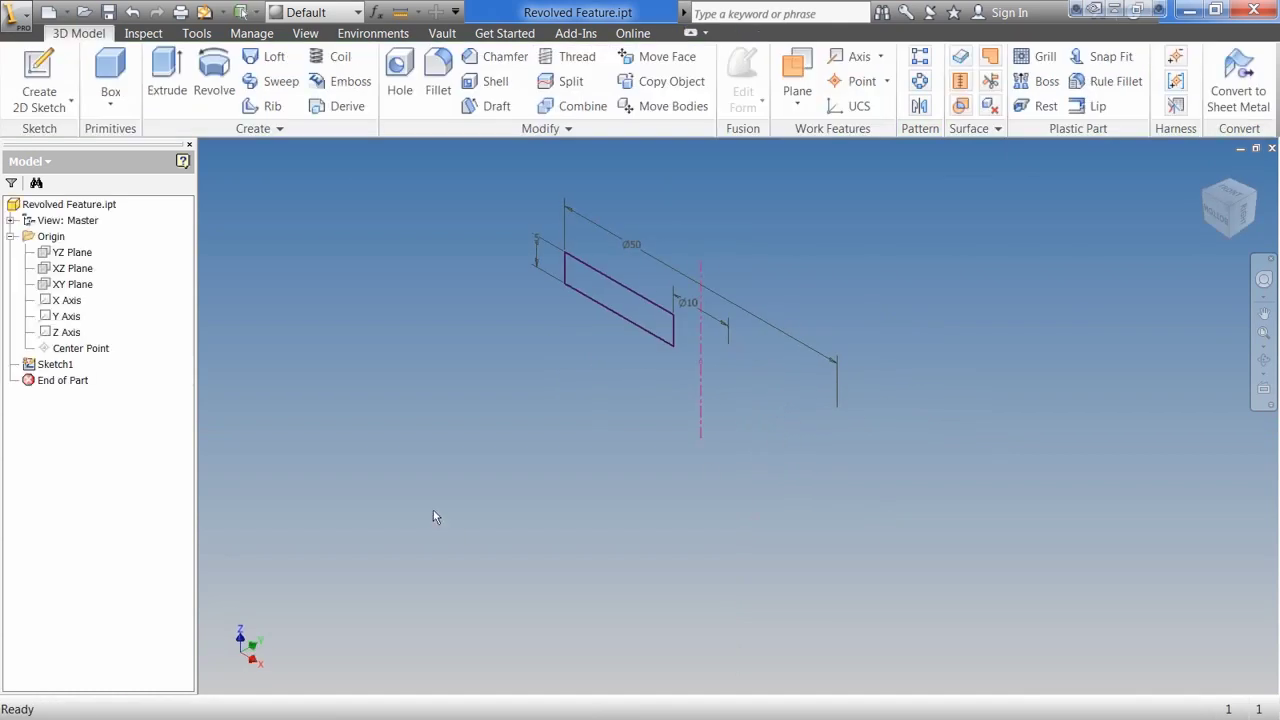
click(215, 75)
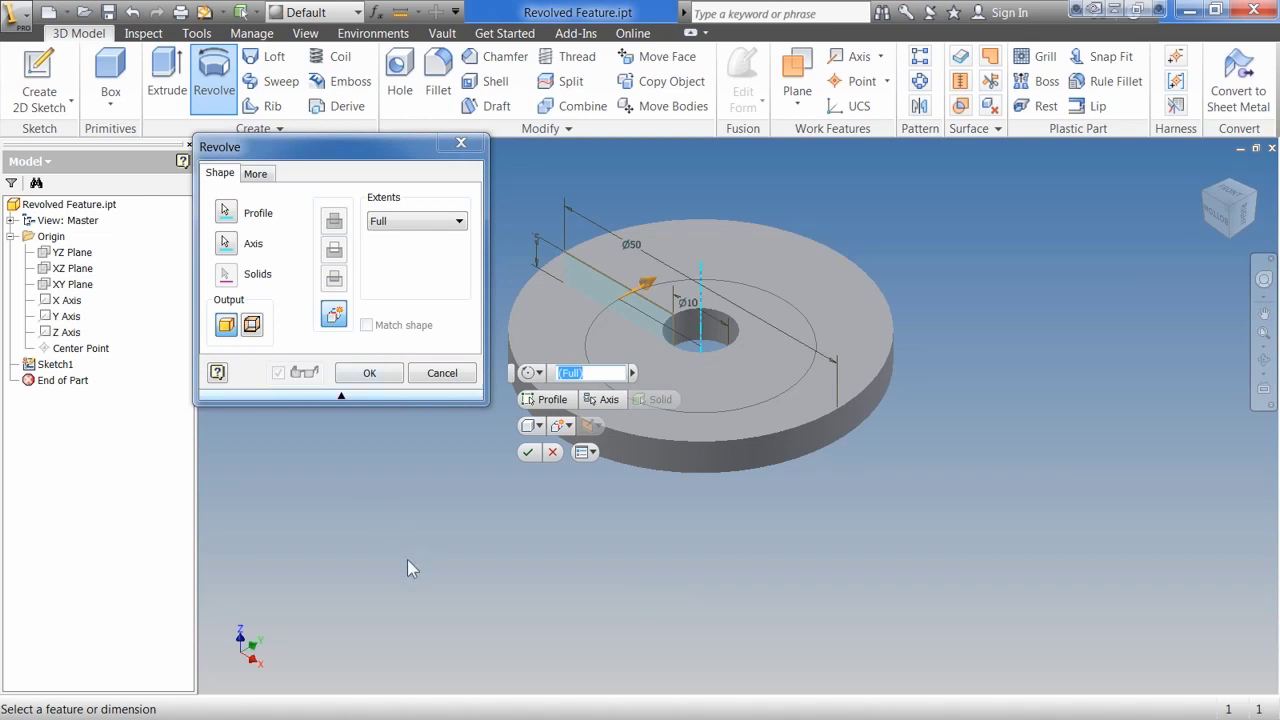
click(528, 453)
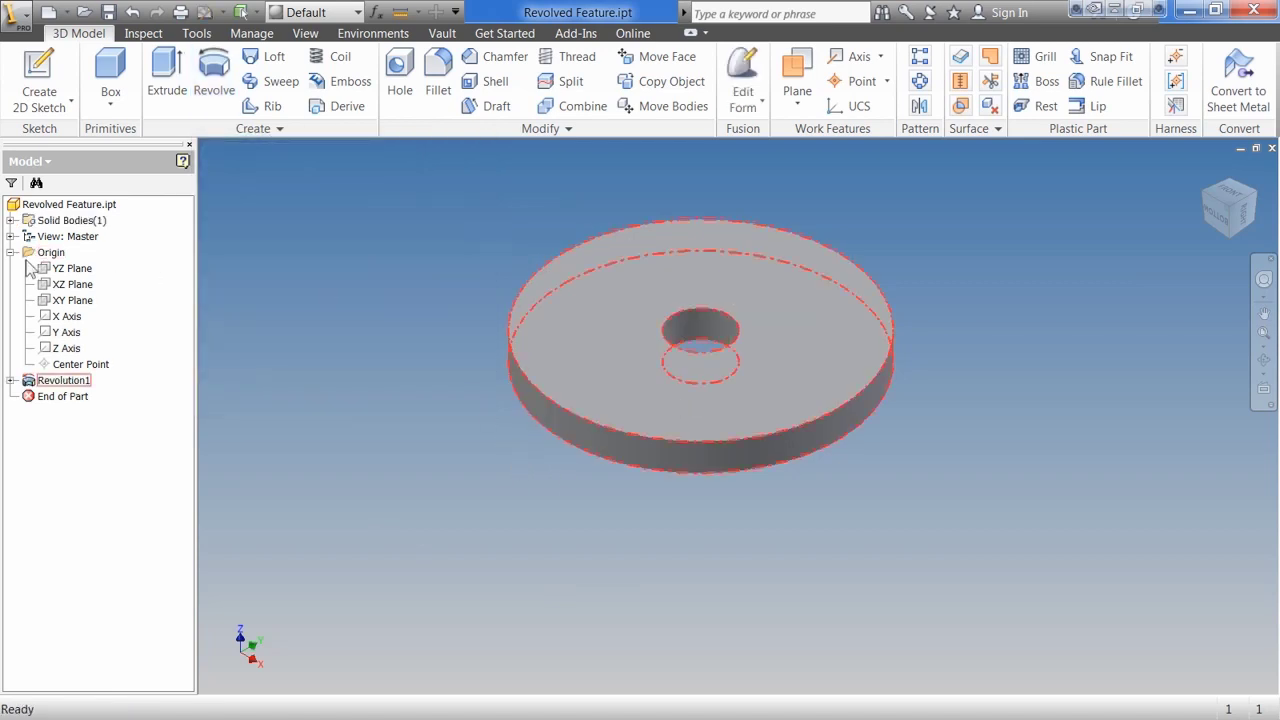
- Start Sketch2 on the XZ Plane, slice the view, and project the disc's cut edges
click(77, 289)
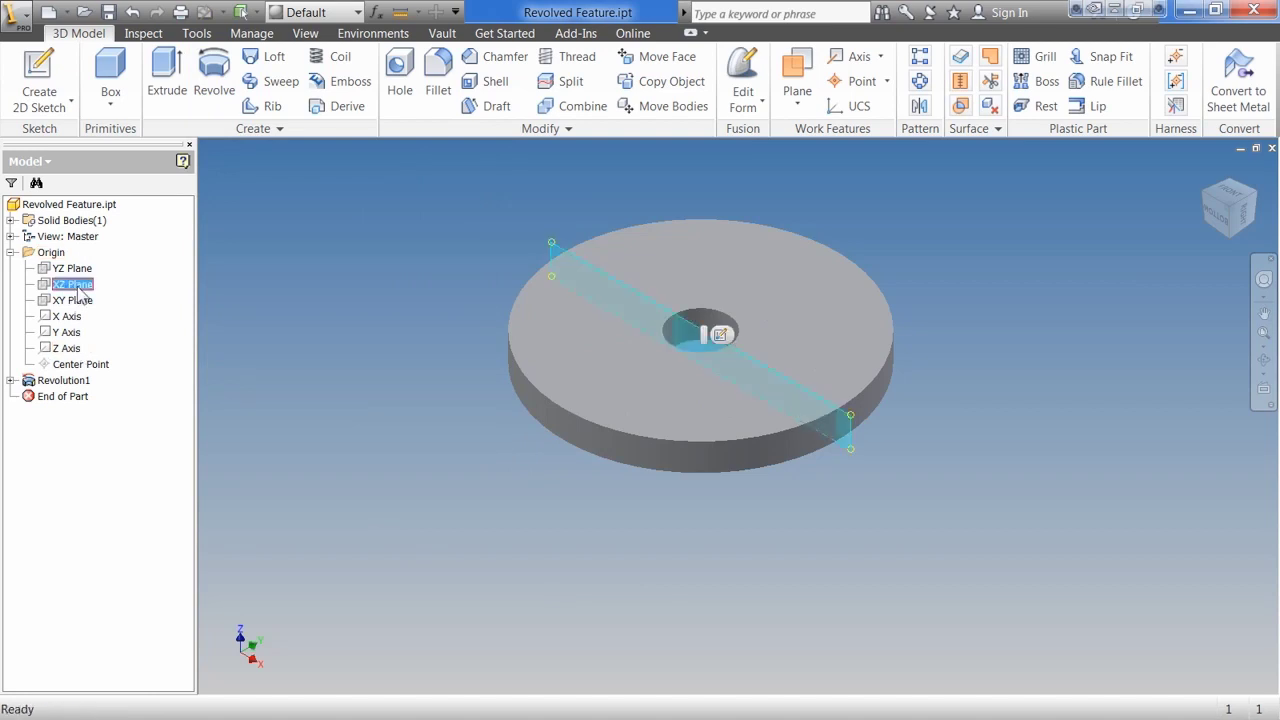
right_click(80, 290)
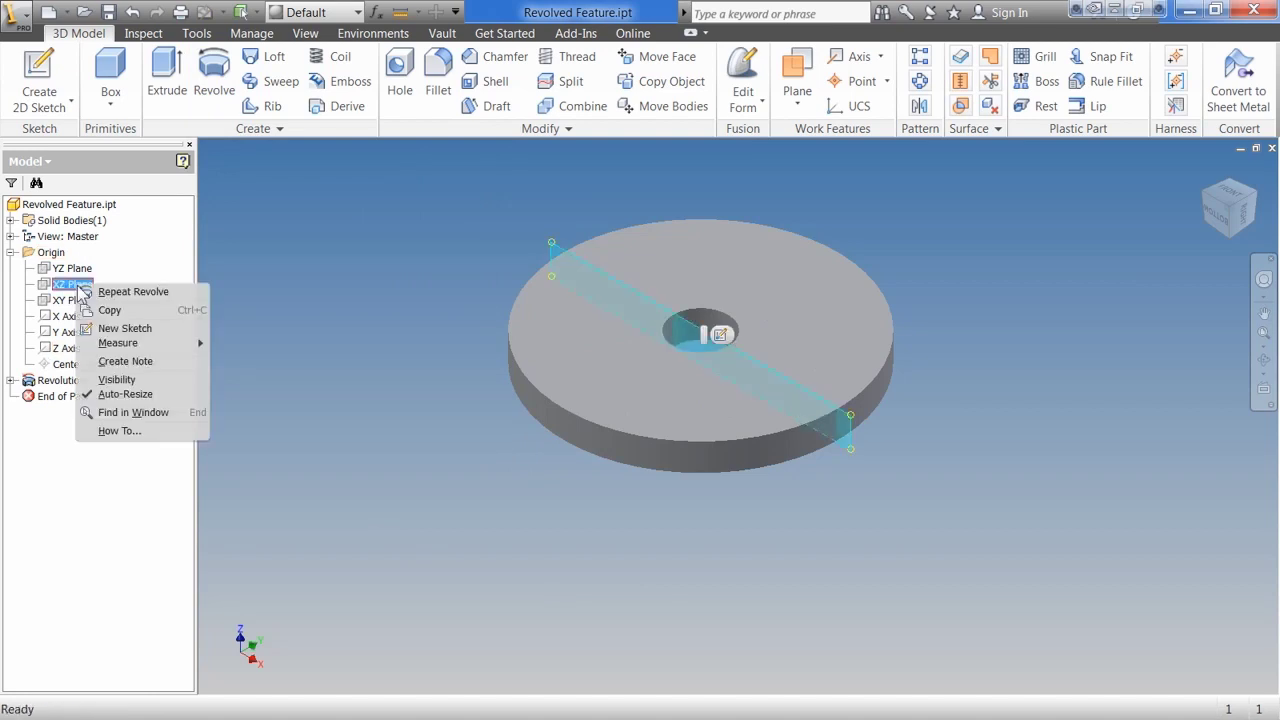
click(116, 331)
key(F7)
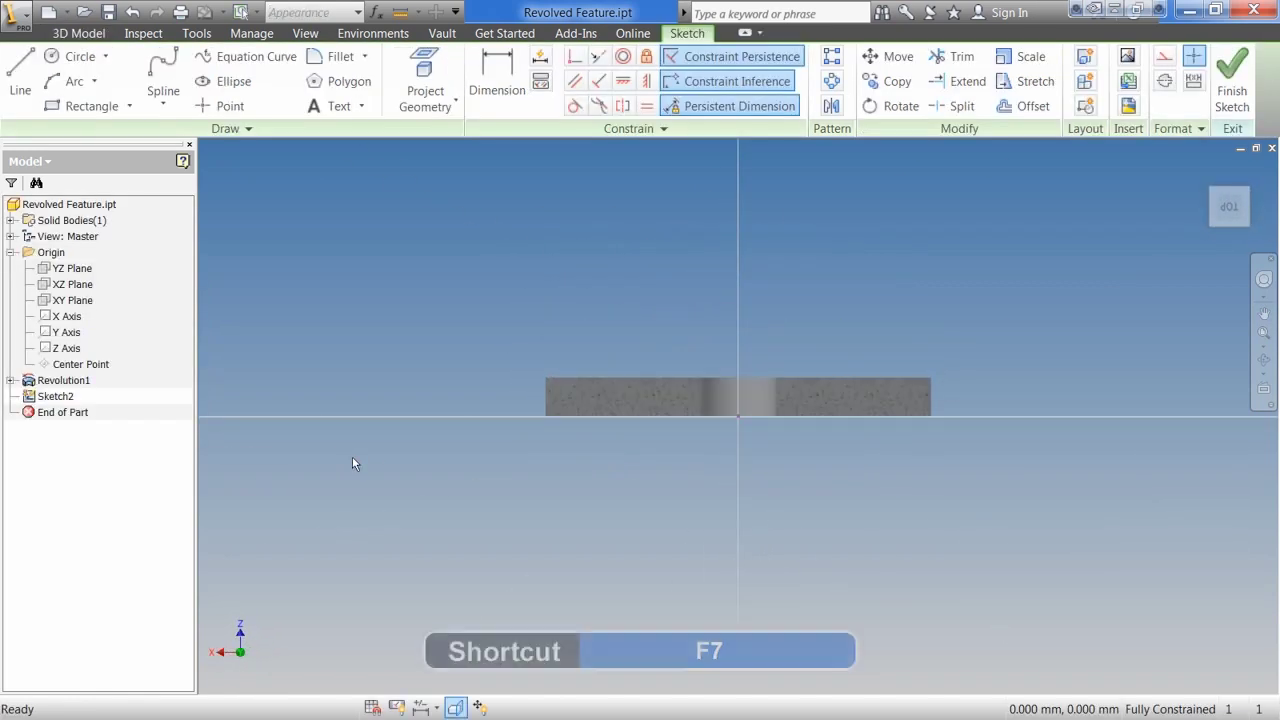
click(452, 104)
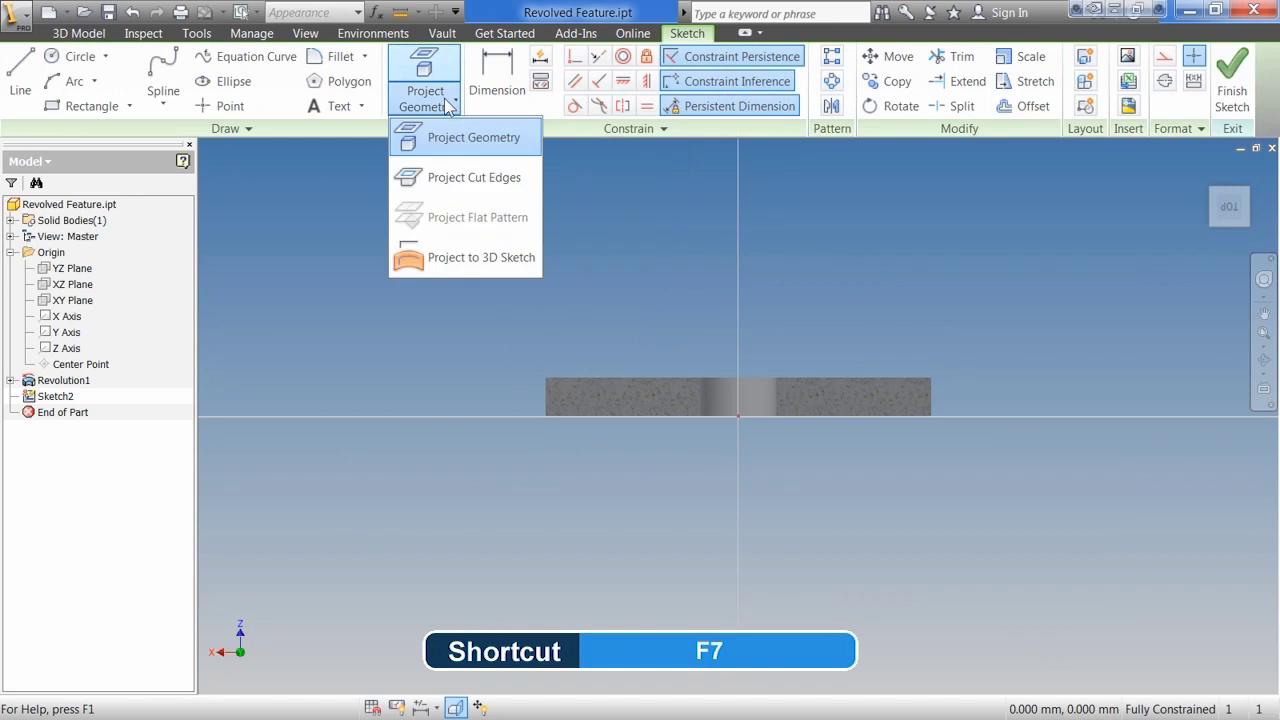
click(497, 178)
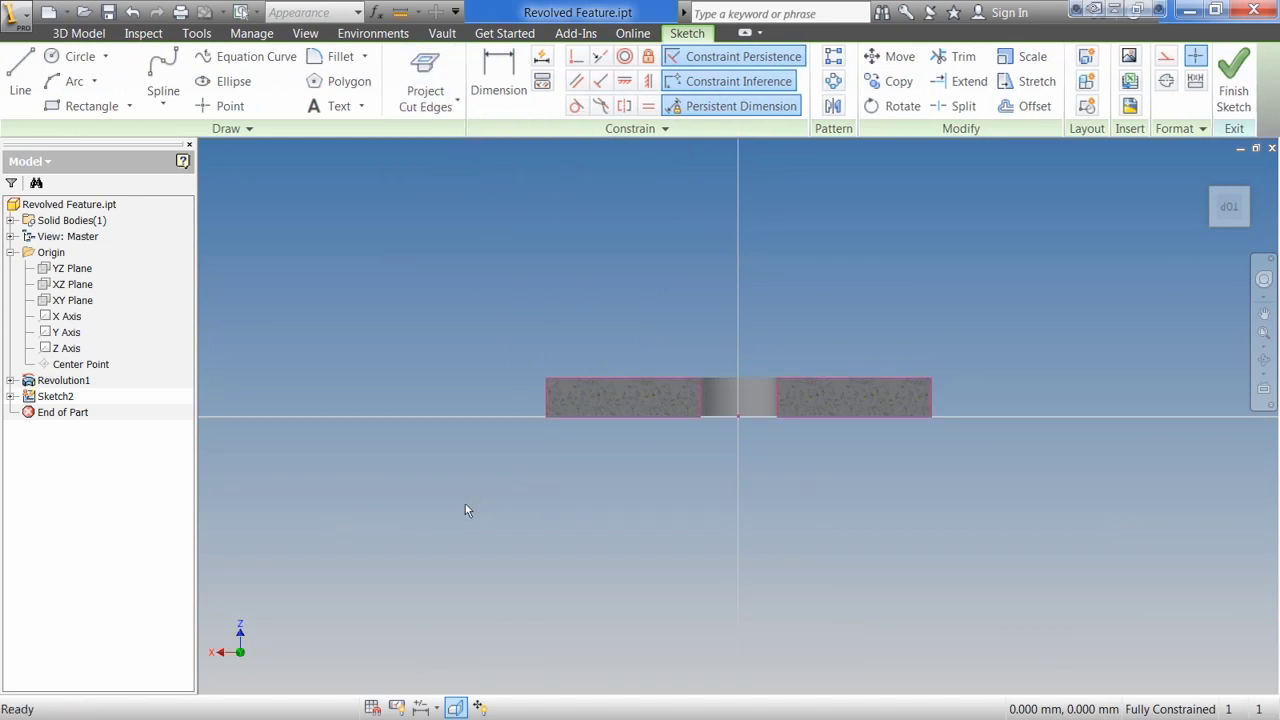
- Draw two rectangles standing on the left and right top corners of the disc section
click(84, 106)
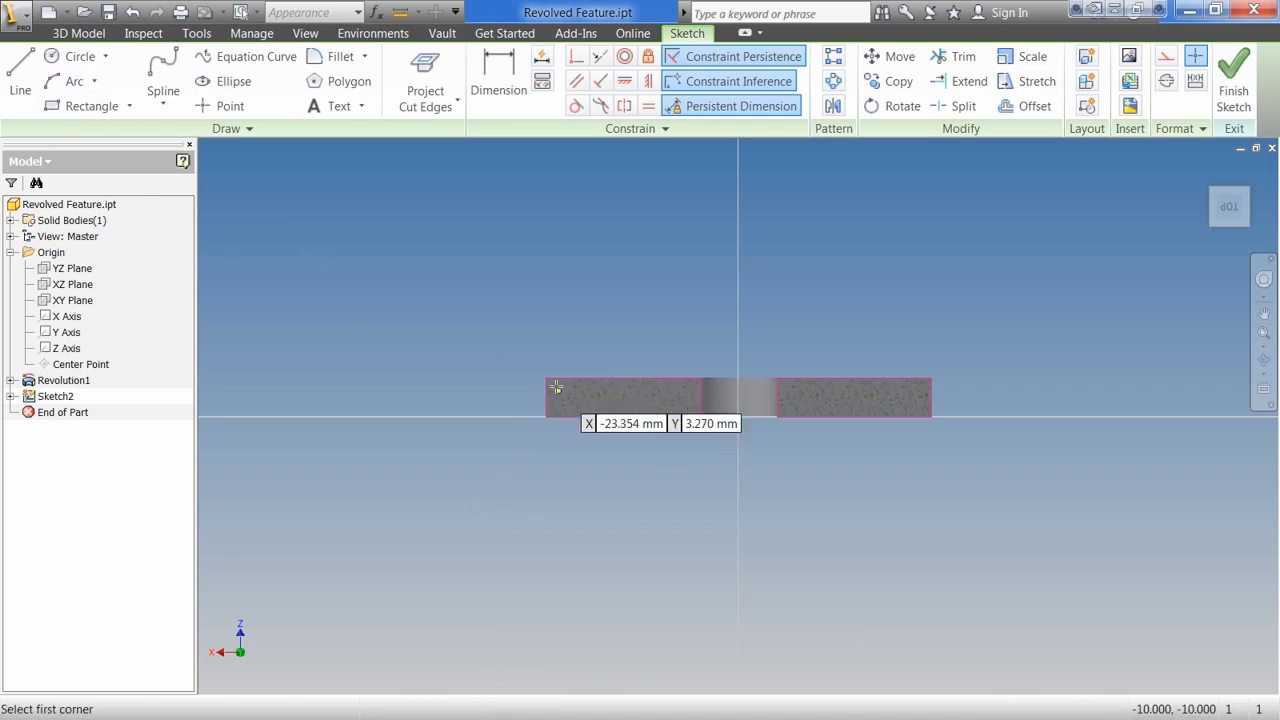
click(548, 378)
click(603, 278)
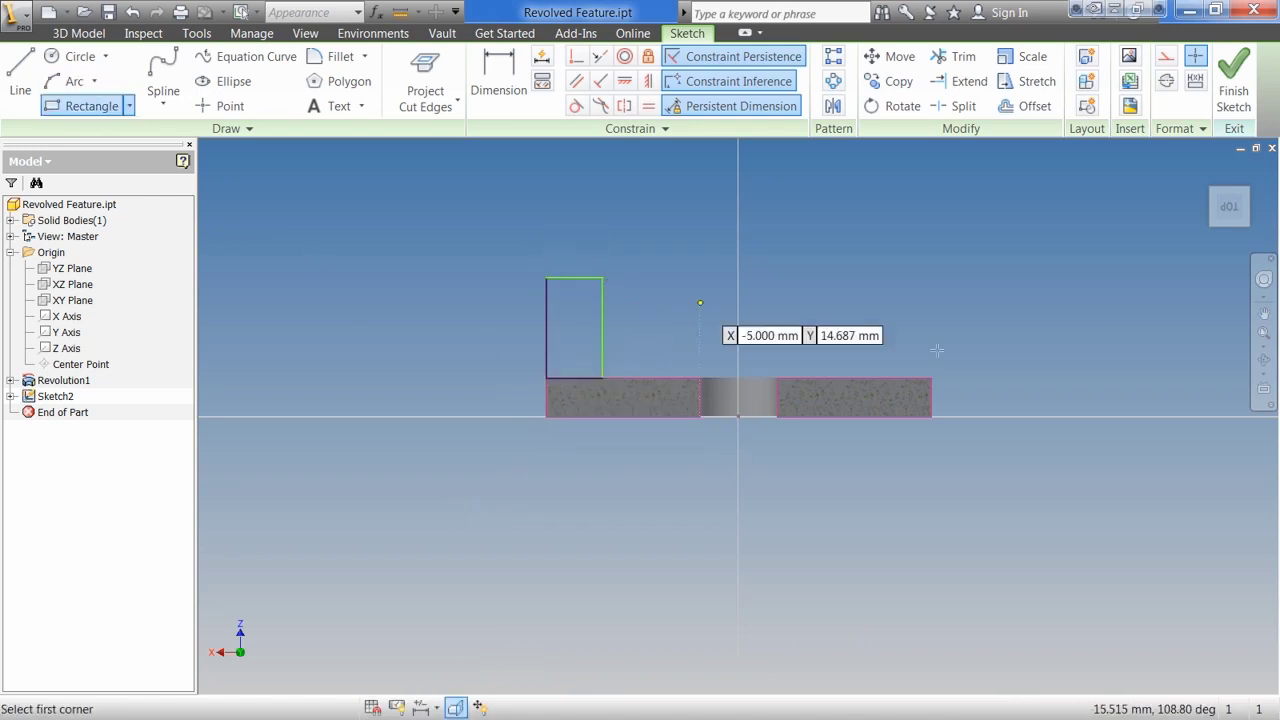
click(931, 378)
click(848, 277)
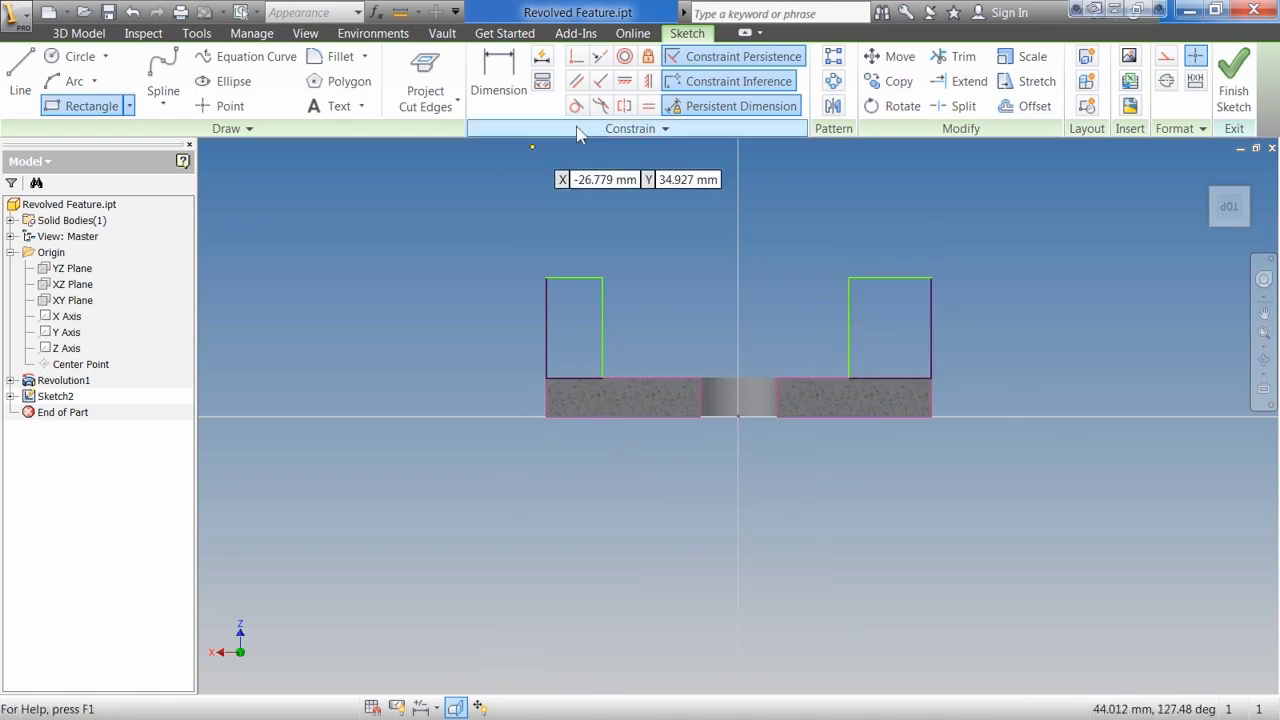
key(Escape)
- Make the two rectangles equal in width and their top edges collinear
click(656, 104)
click(574, 278)
click(865, 278)
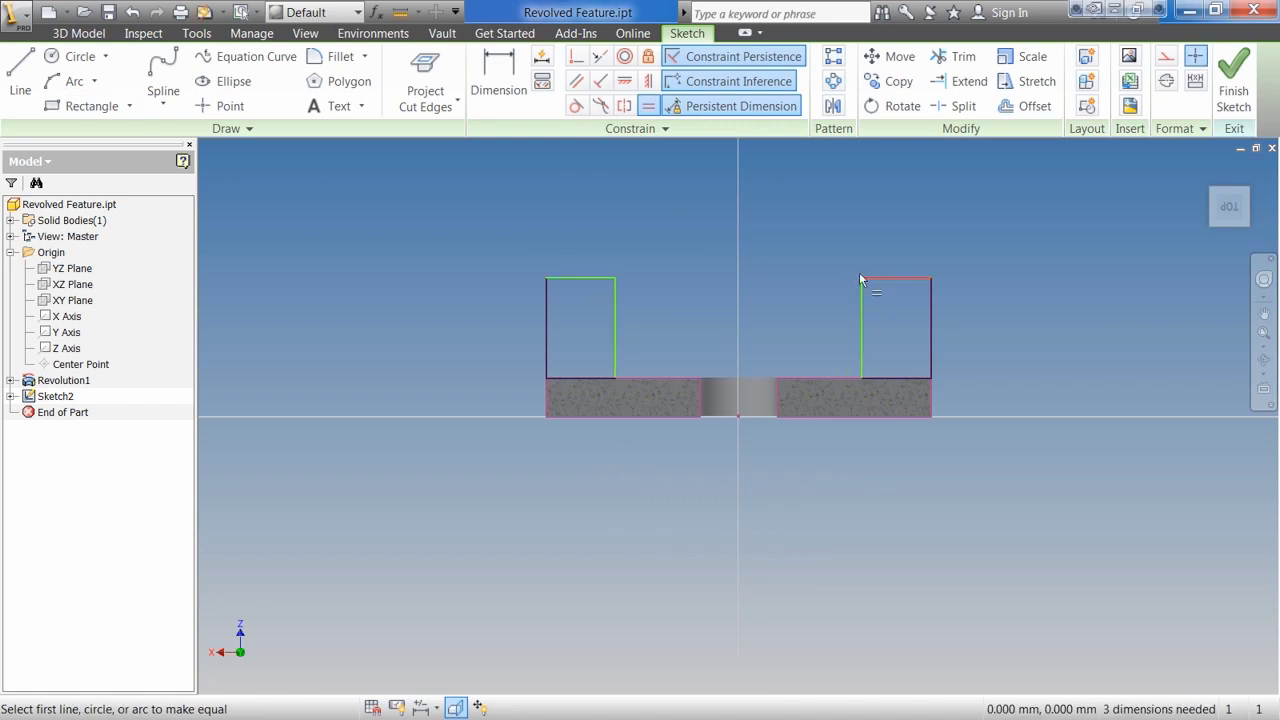
click(600, 56)
click(590, 279)
click(882, 279)
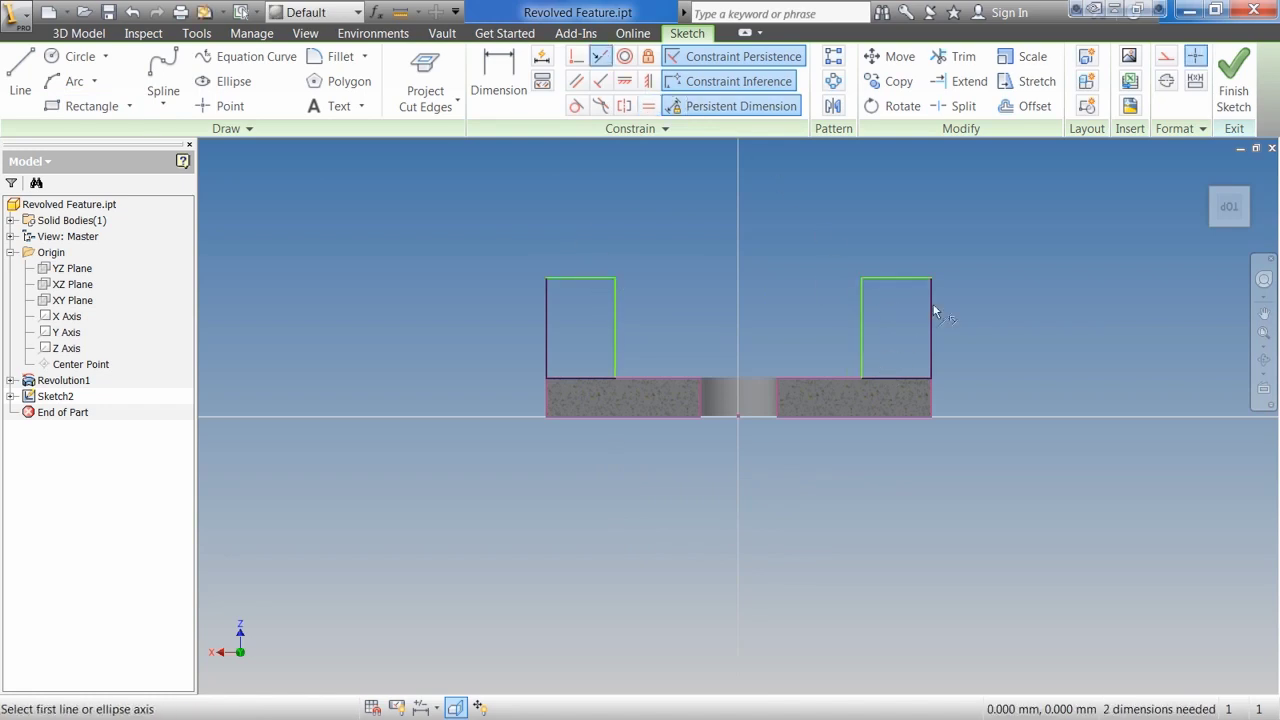
key(Escape)
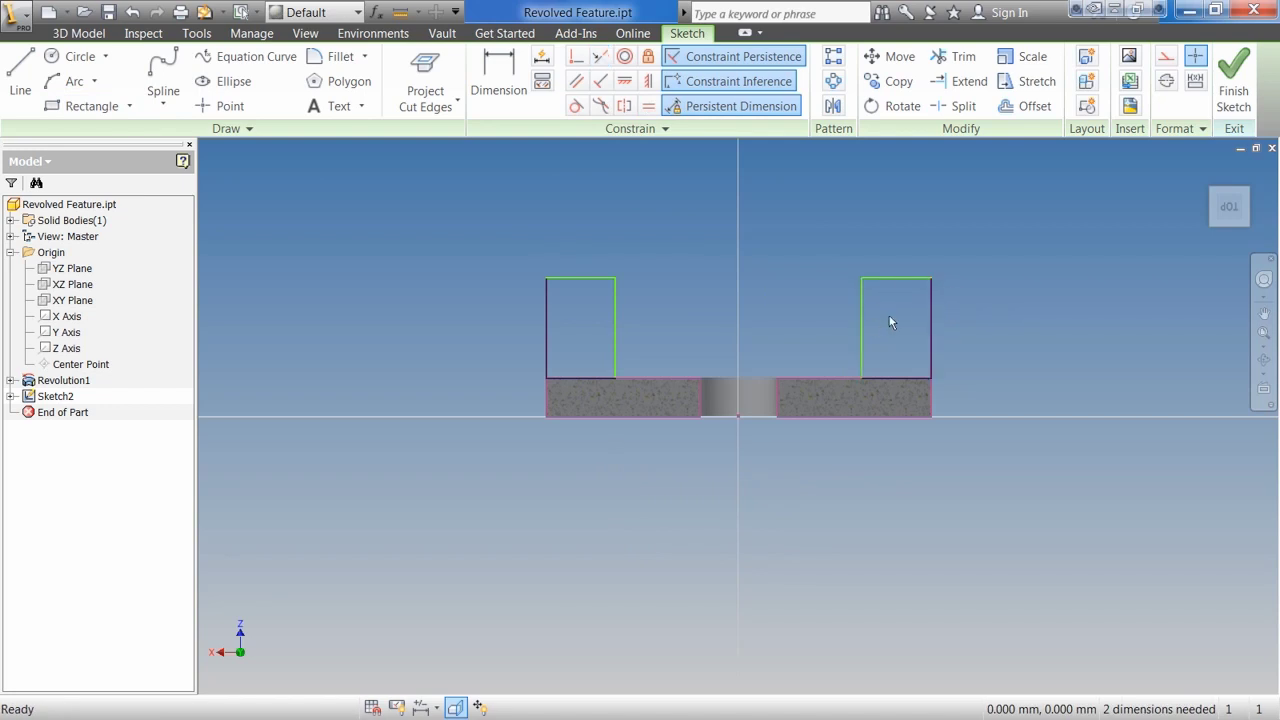
- Dimension the right rectangle 5 mm wide and 7.5 mm tall
key(d)
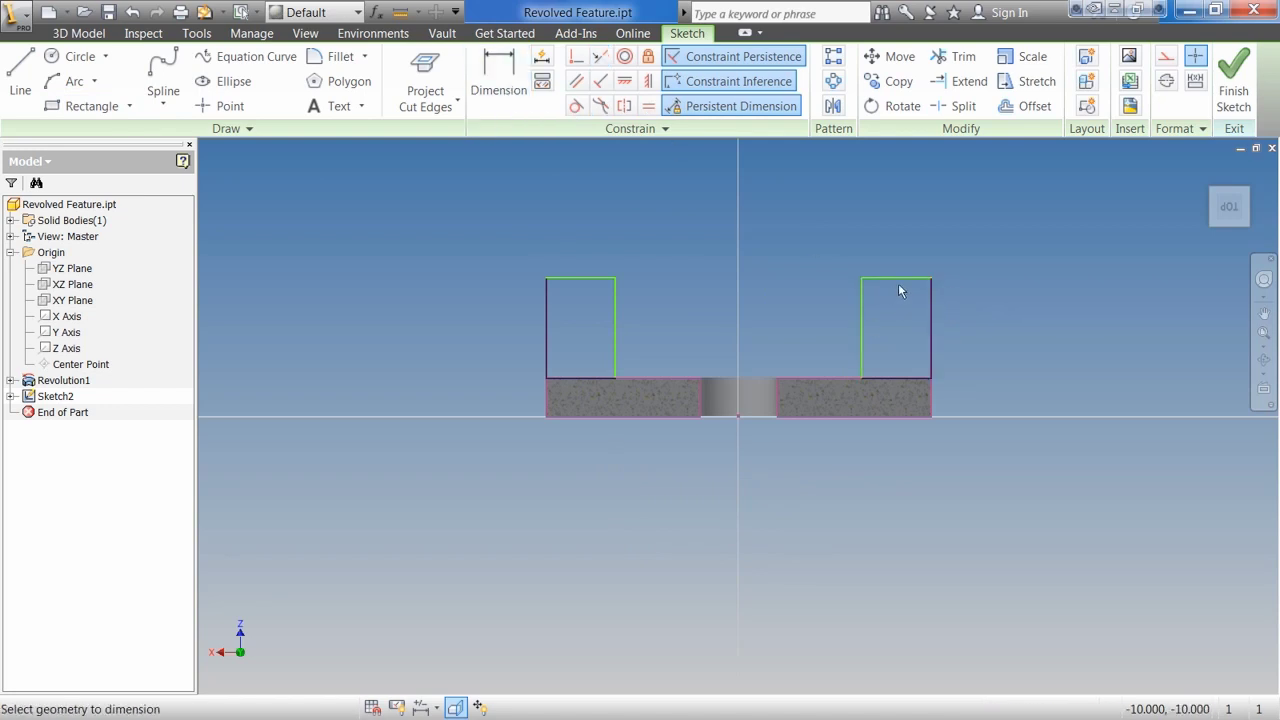
click(901, 279)
click(894, 226)
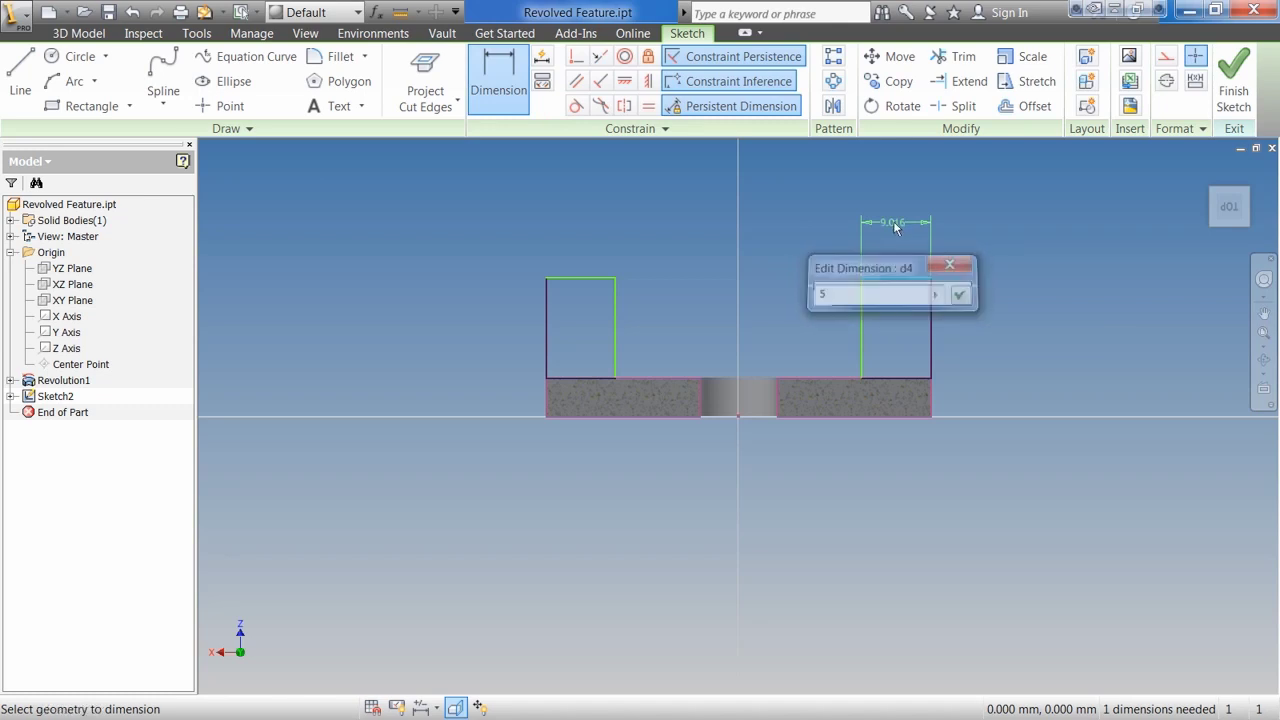
click(932, 317)
click(967, 332)
text(5.5)
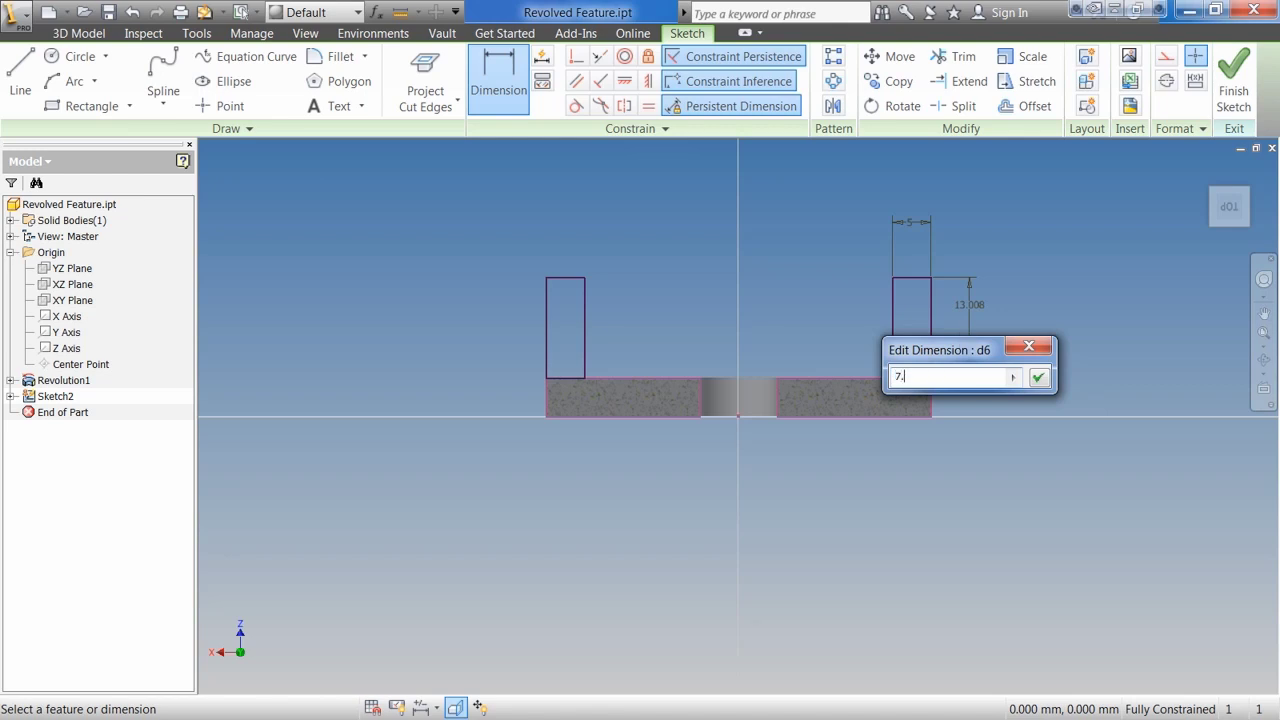
key(Return)
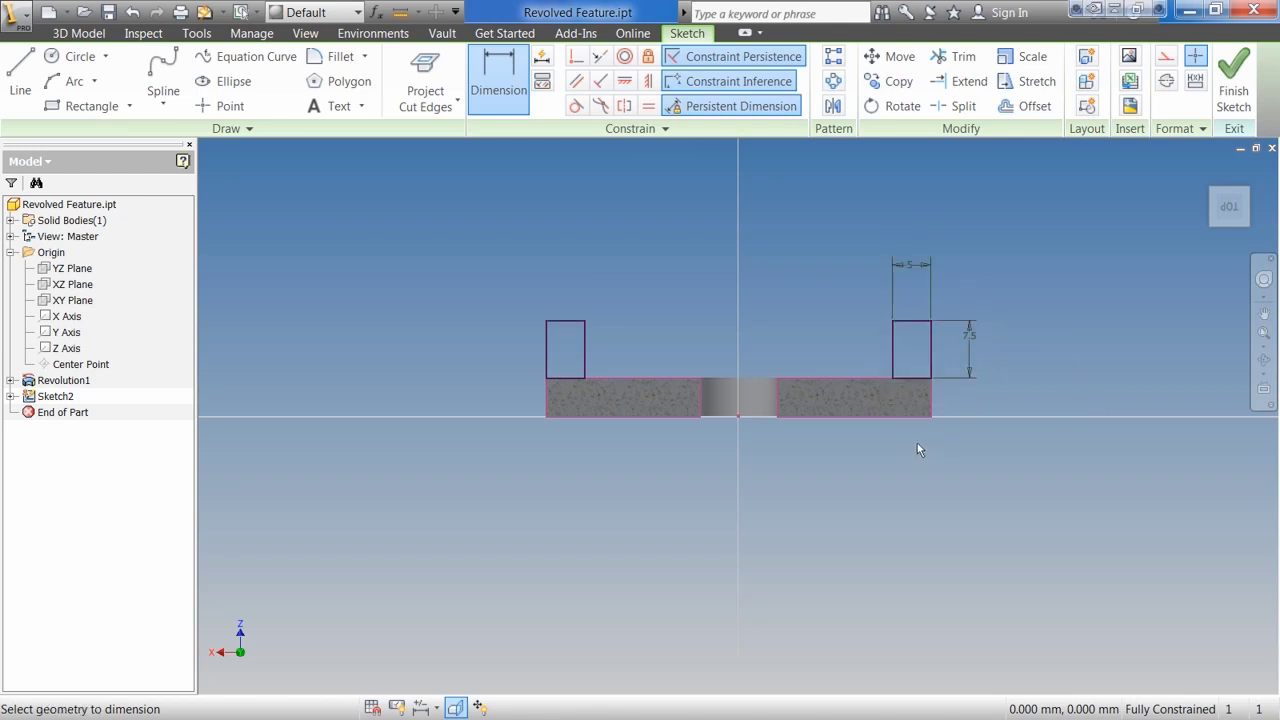
- Finish Sketch2 and revolve both rectangle profiles around the Z Axis
click(1233, 92)
click(214, 80)
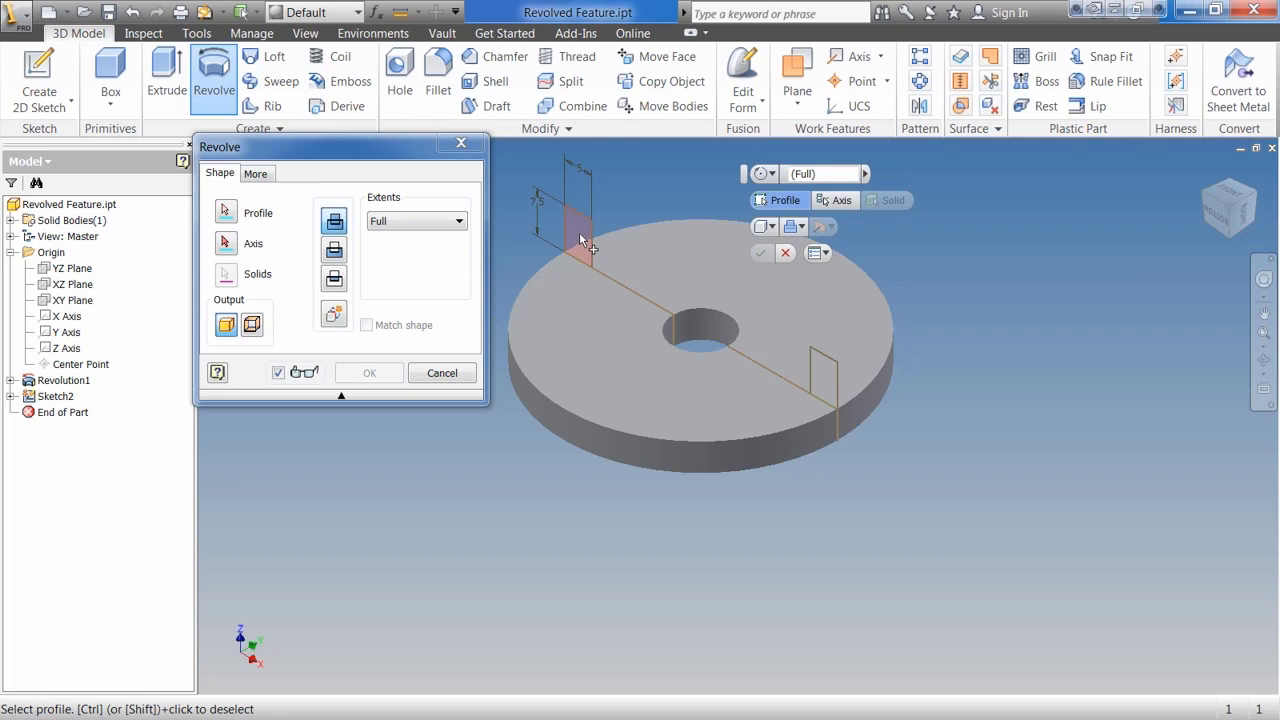
click(583, 239)
click(230, 243)
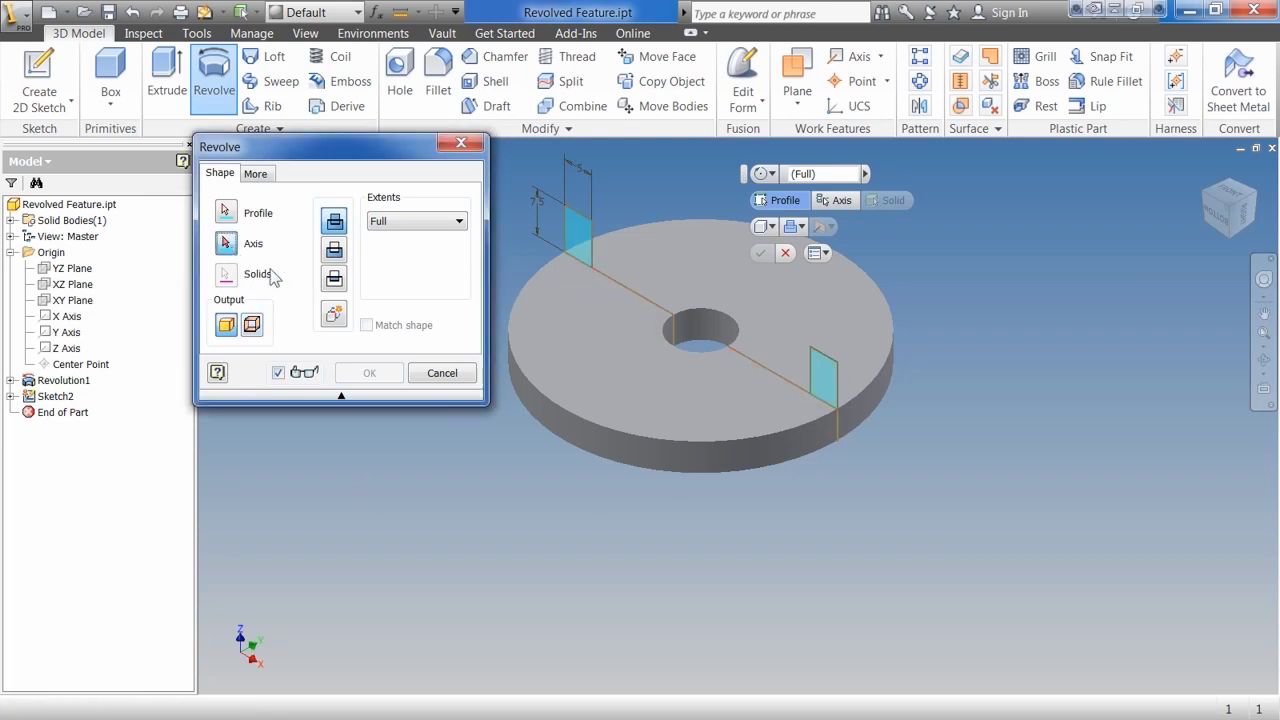
click(66, 349)
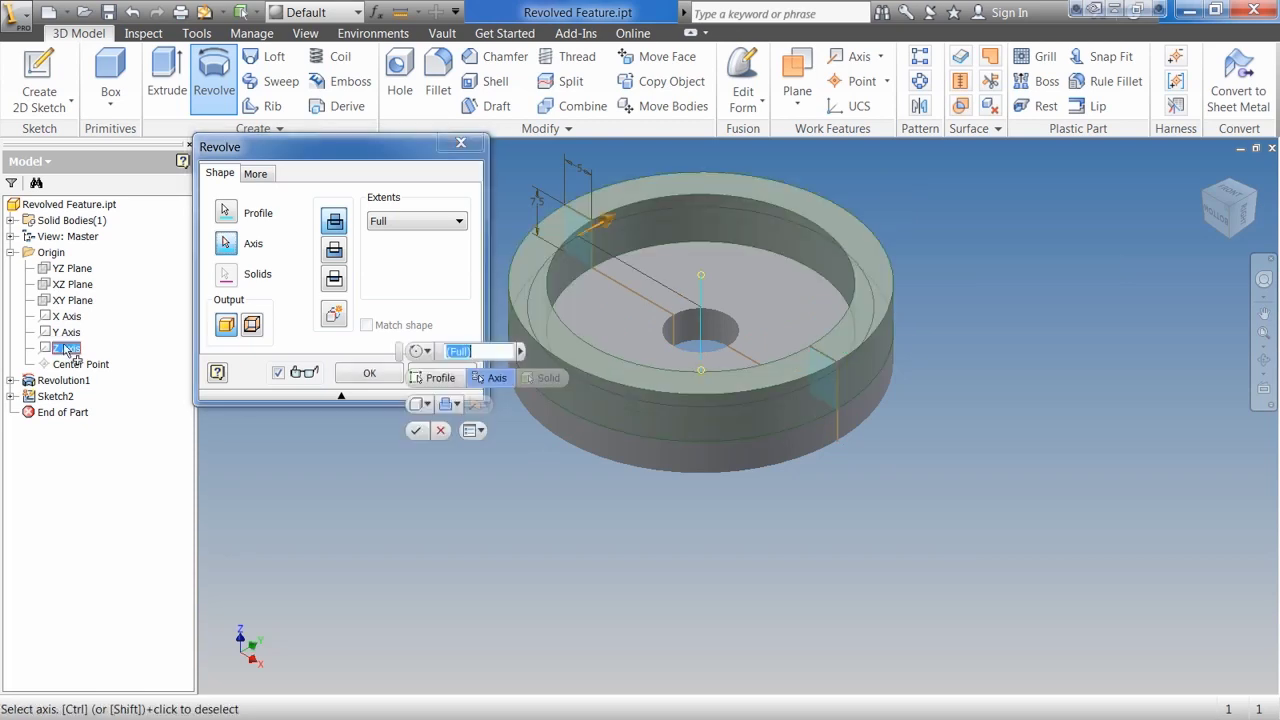
- Limit the revolve extents to a 60° angle and create the two arc lugs
click(432, 221)
click(405, 233)
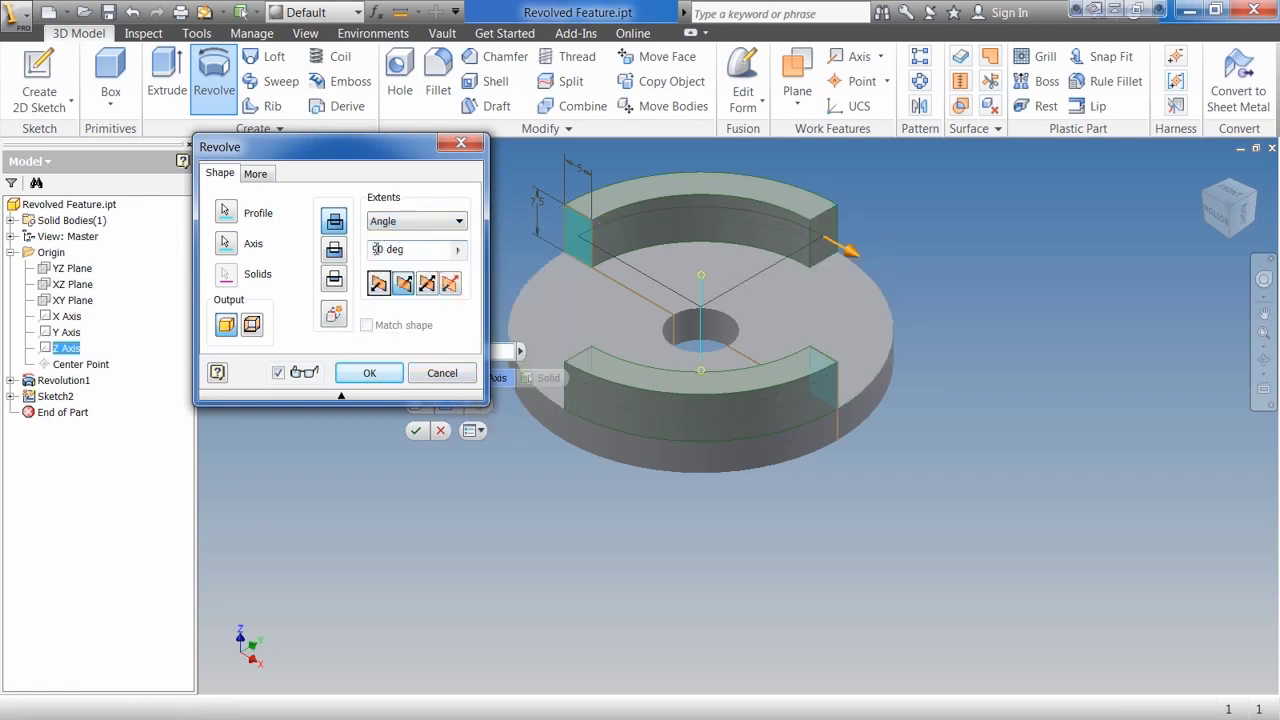
double_click(381, 252)
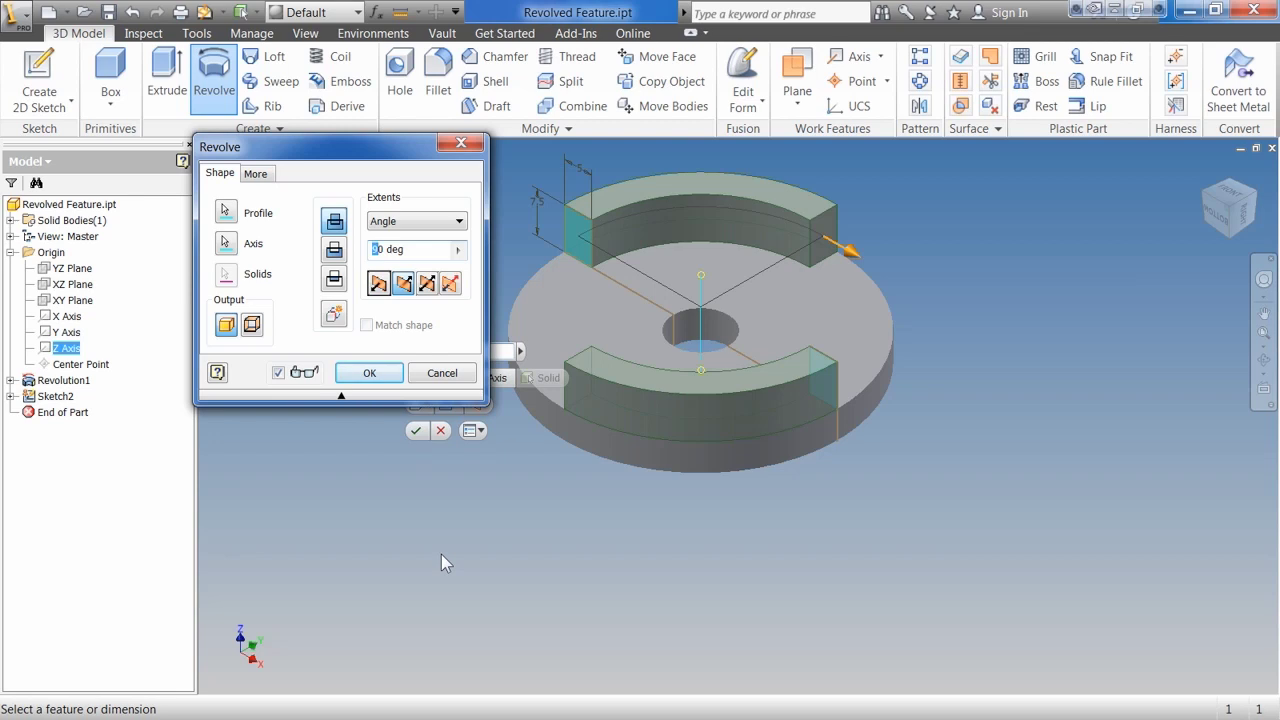
text(6)
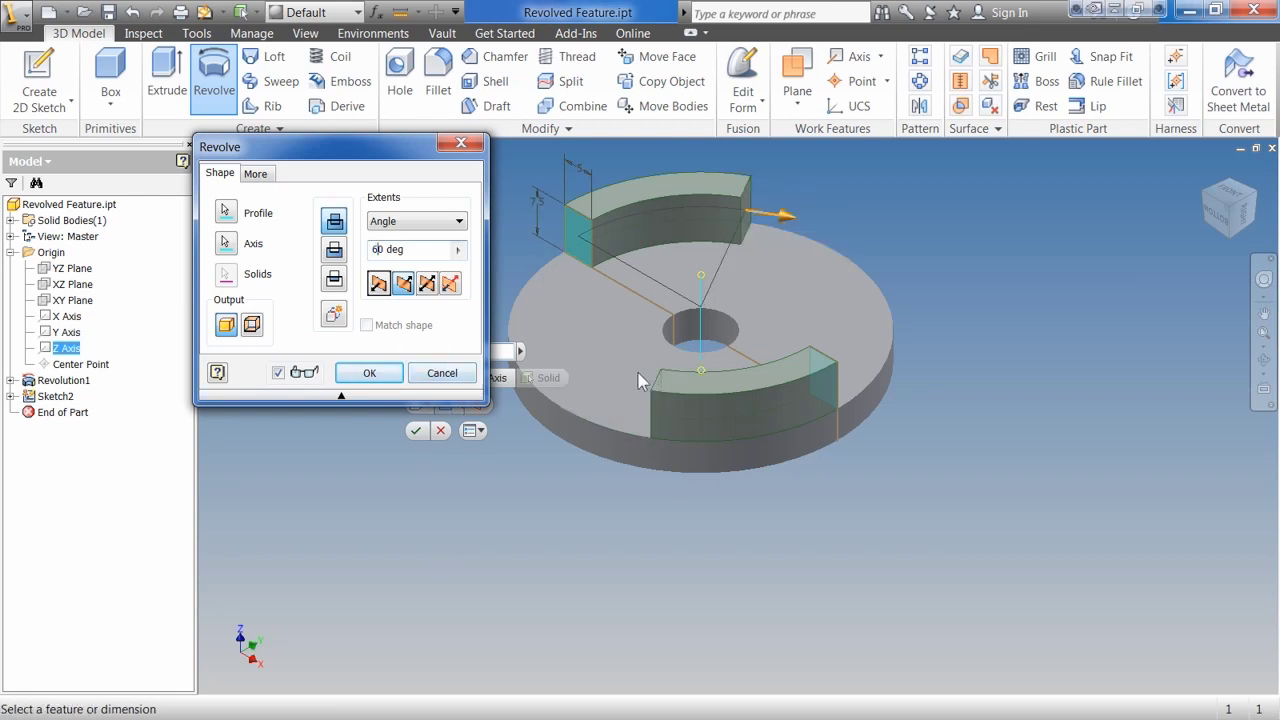
click(368, 373)
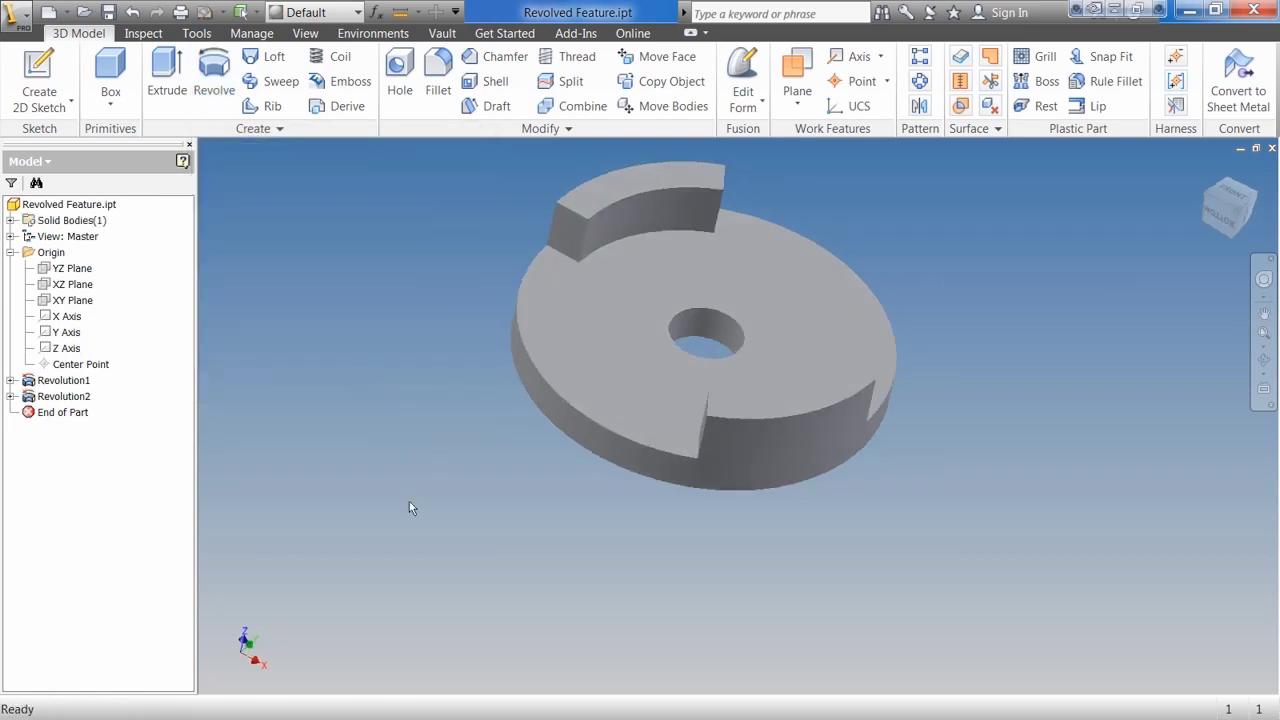
- Orbit the model to inspect the new lugs from several angles
key(F5)
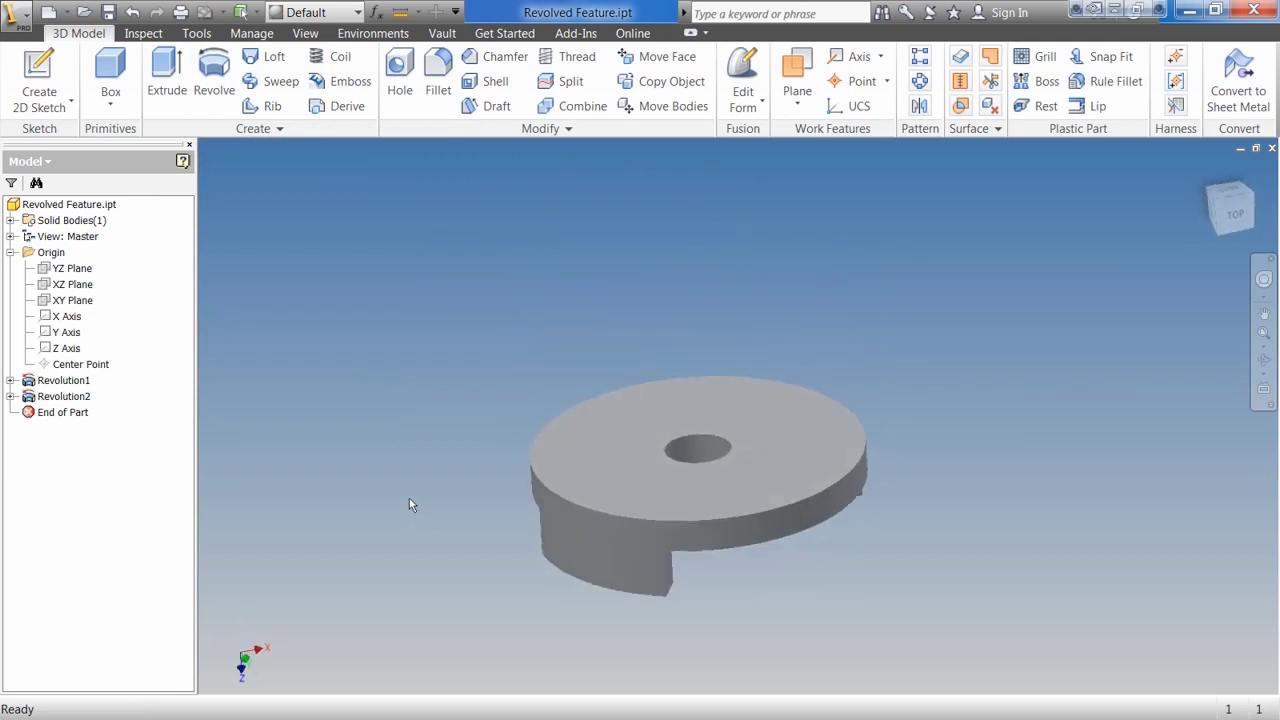
key(F5)
key(F5)
key(F5)
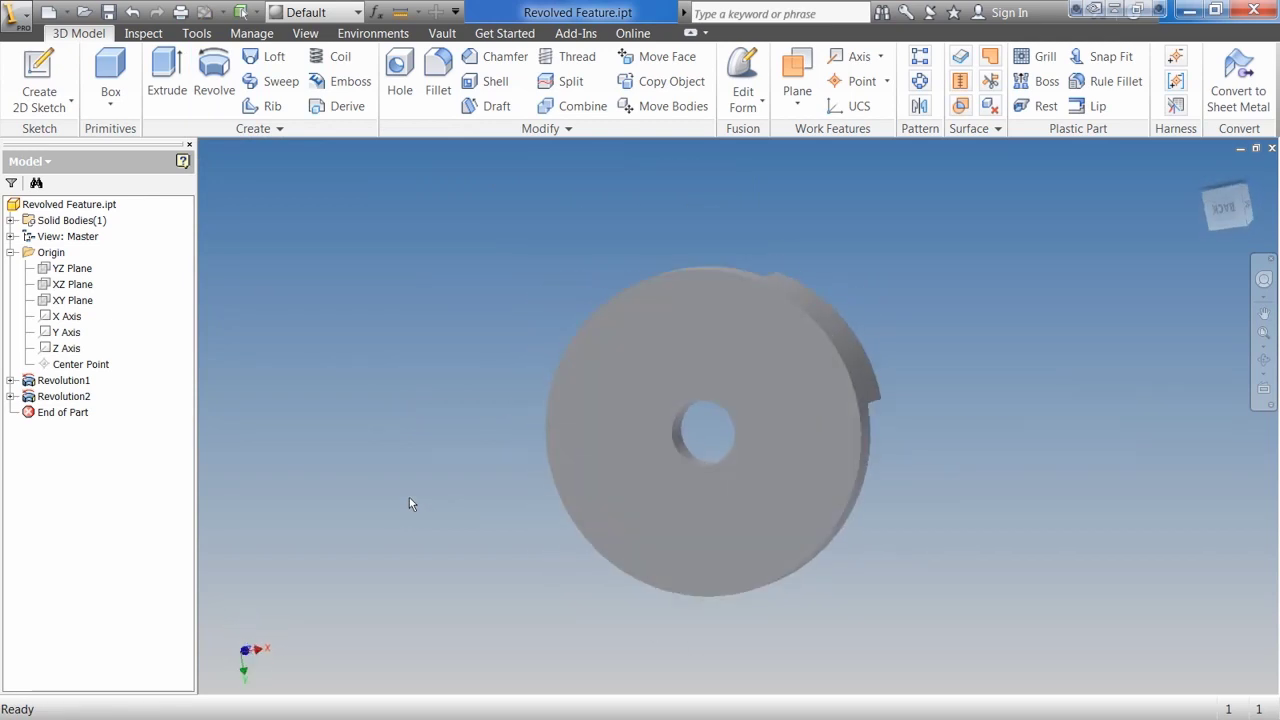
key(F5)
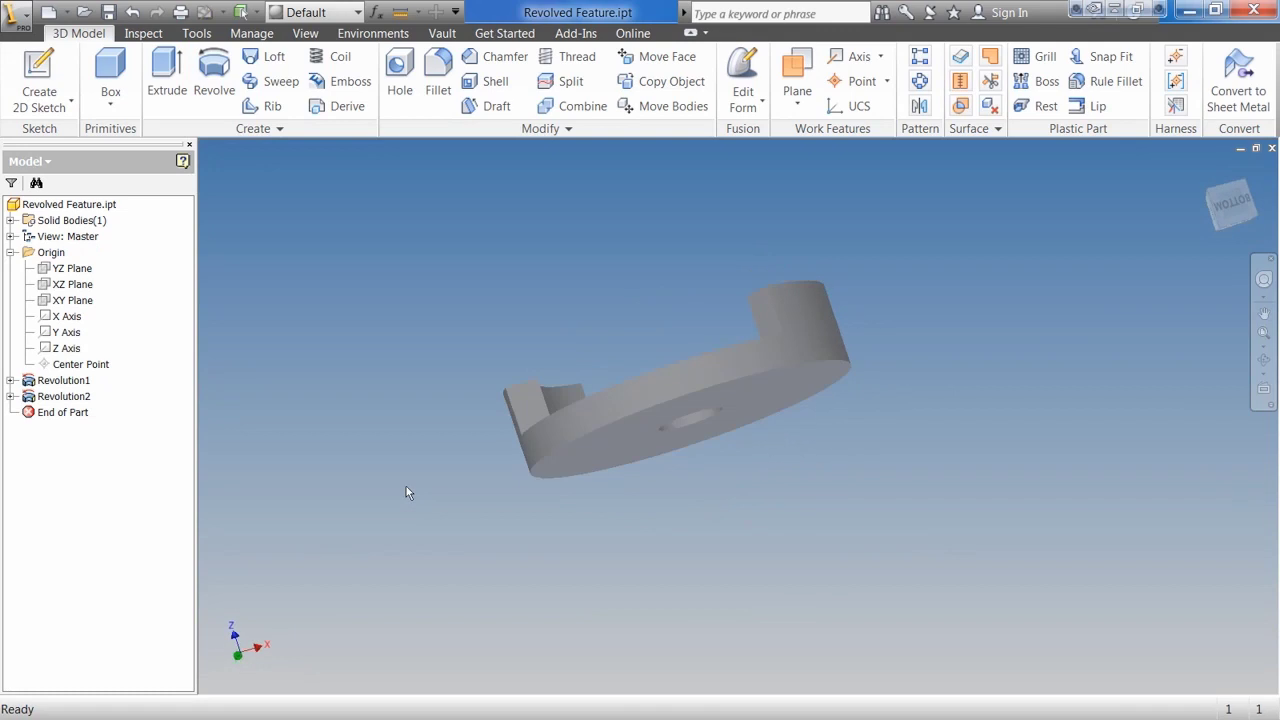
key(F5)
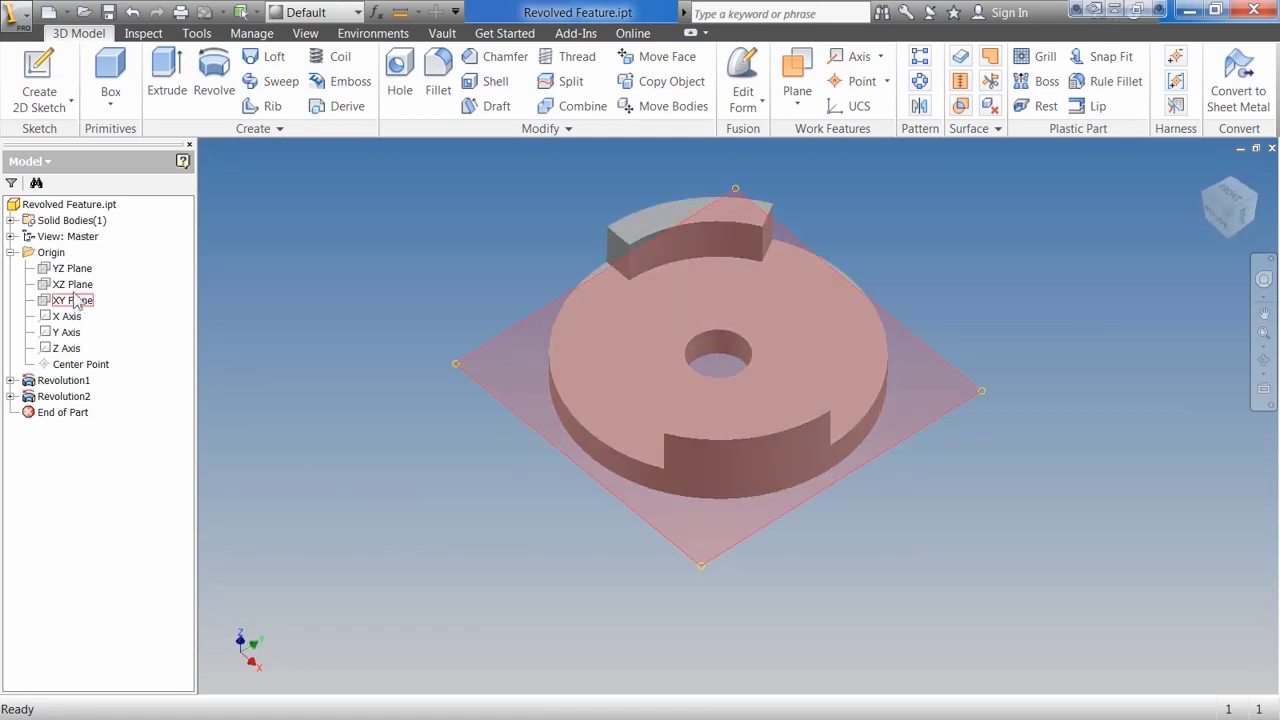
- Create a new sketch, Sketch3, on the YZ Plane
click(80, 270)
key(F5)
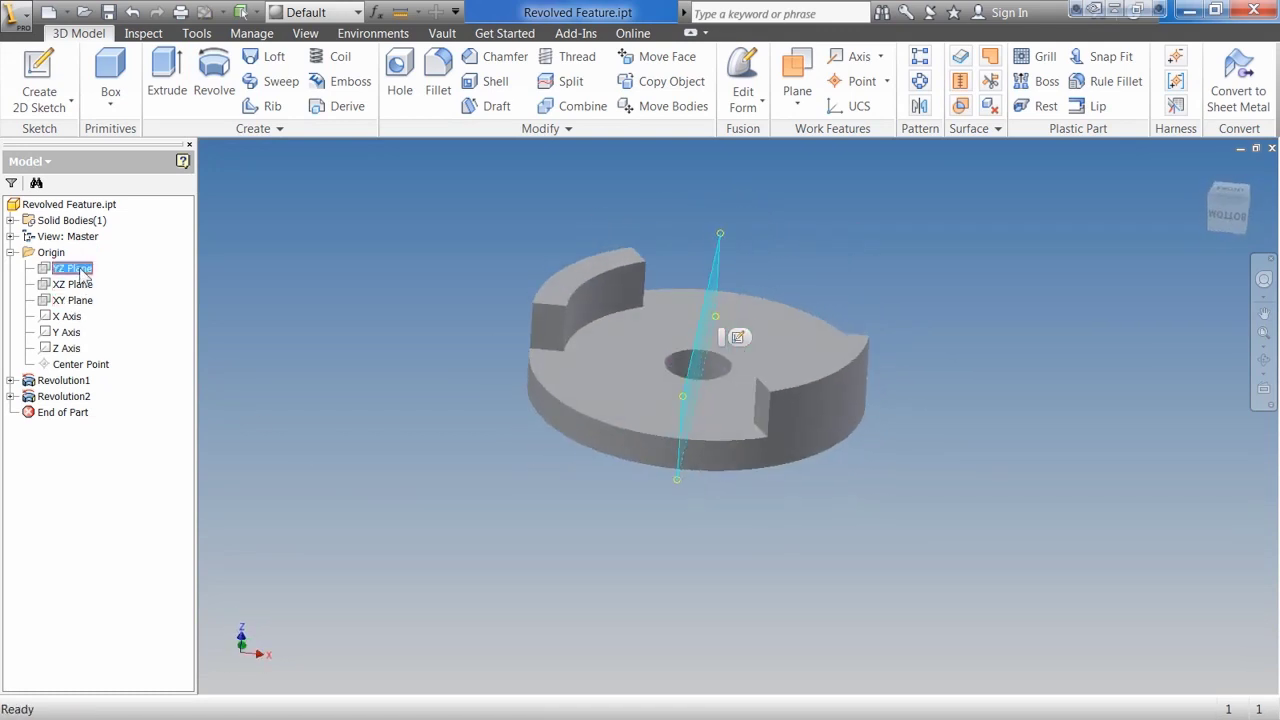
key(F5)
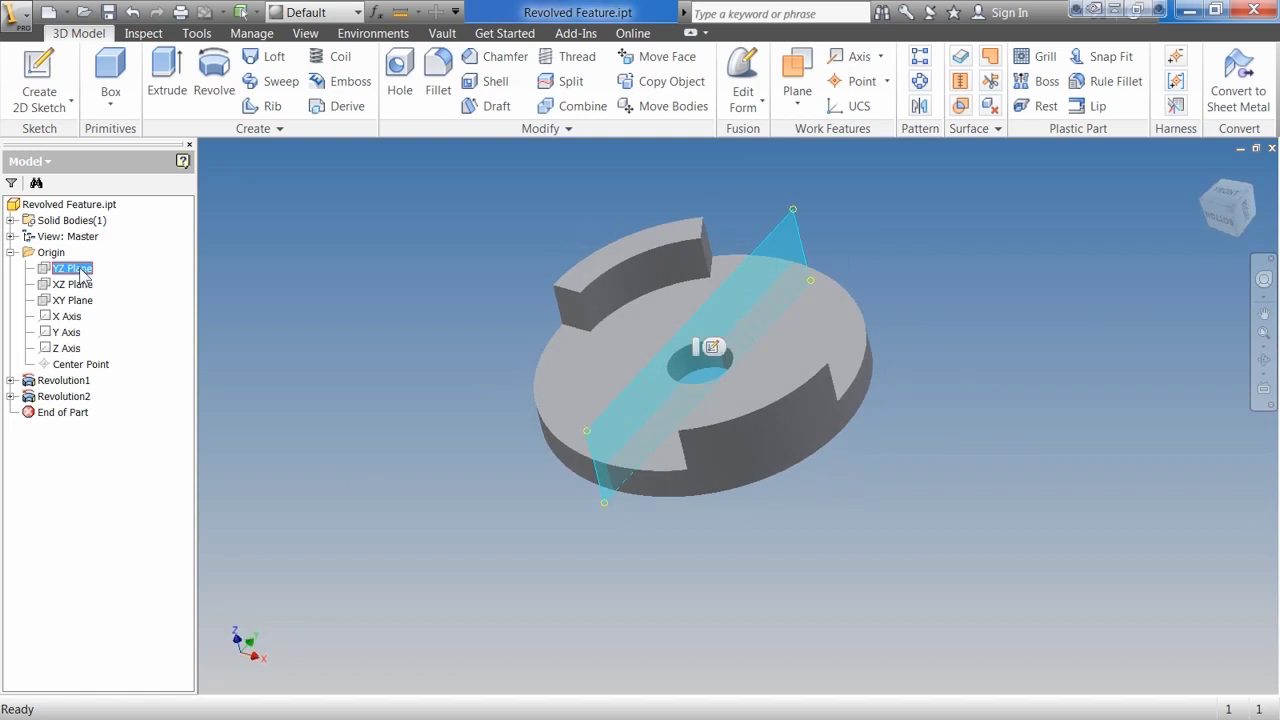
right_click(80, 275)
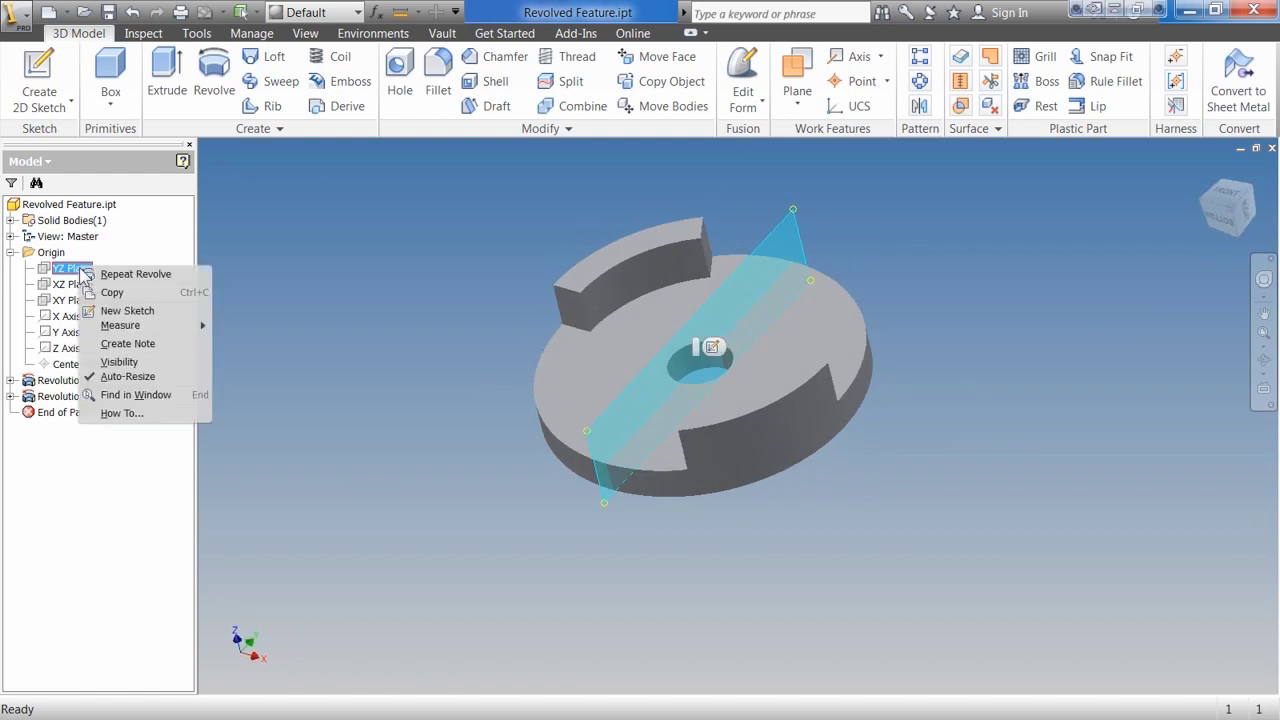
click(110, 316)
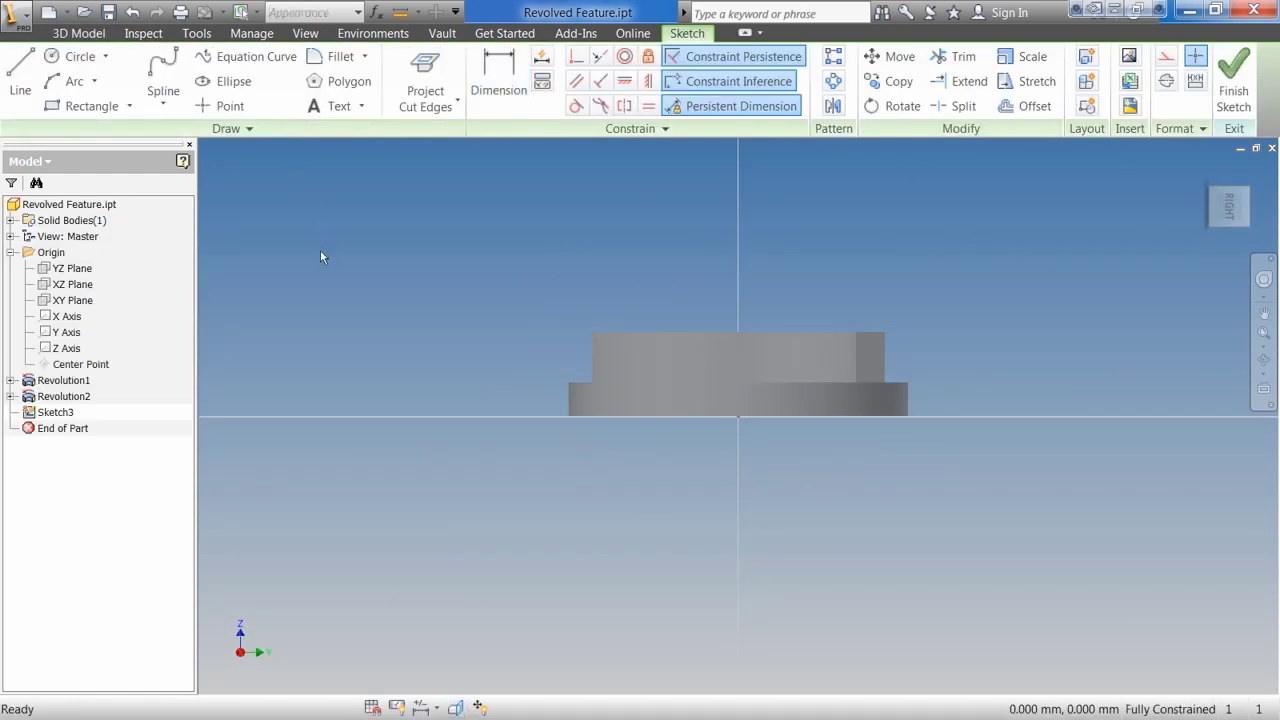
- Slice the graphics at the sketch plane and project the section's cut edges
right_click(330, 295)
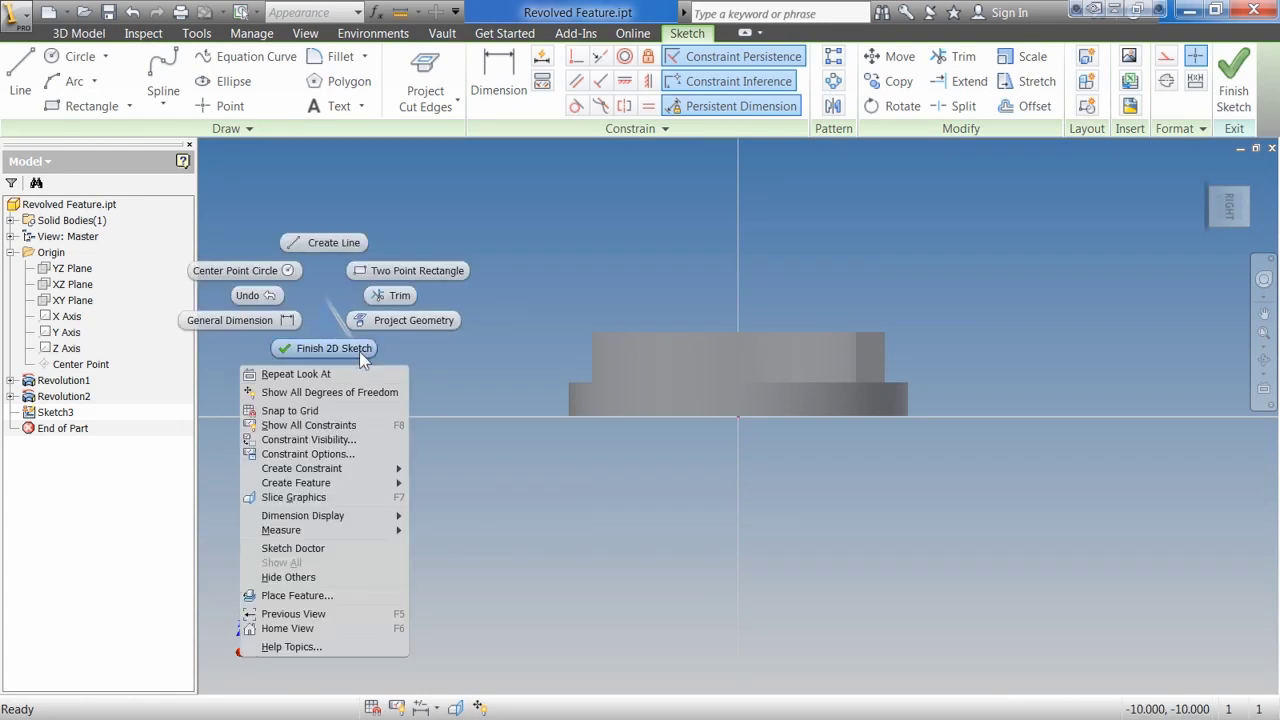
click(359, 497)
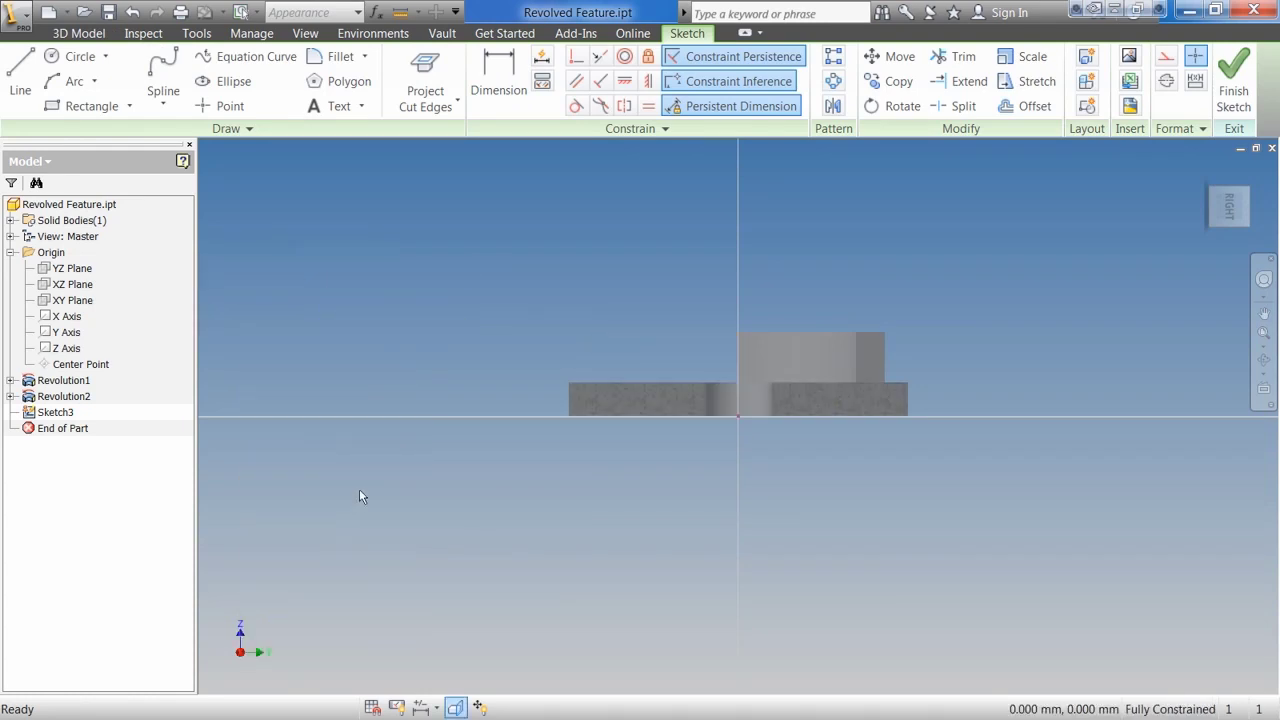
click(425, 68)
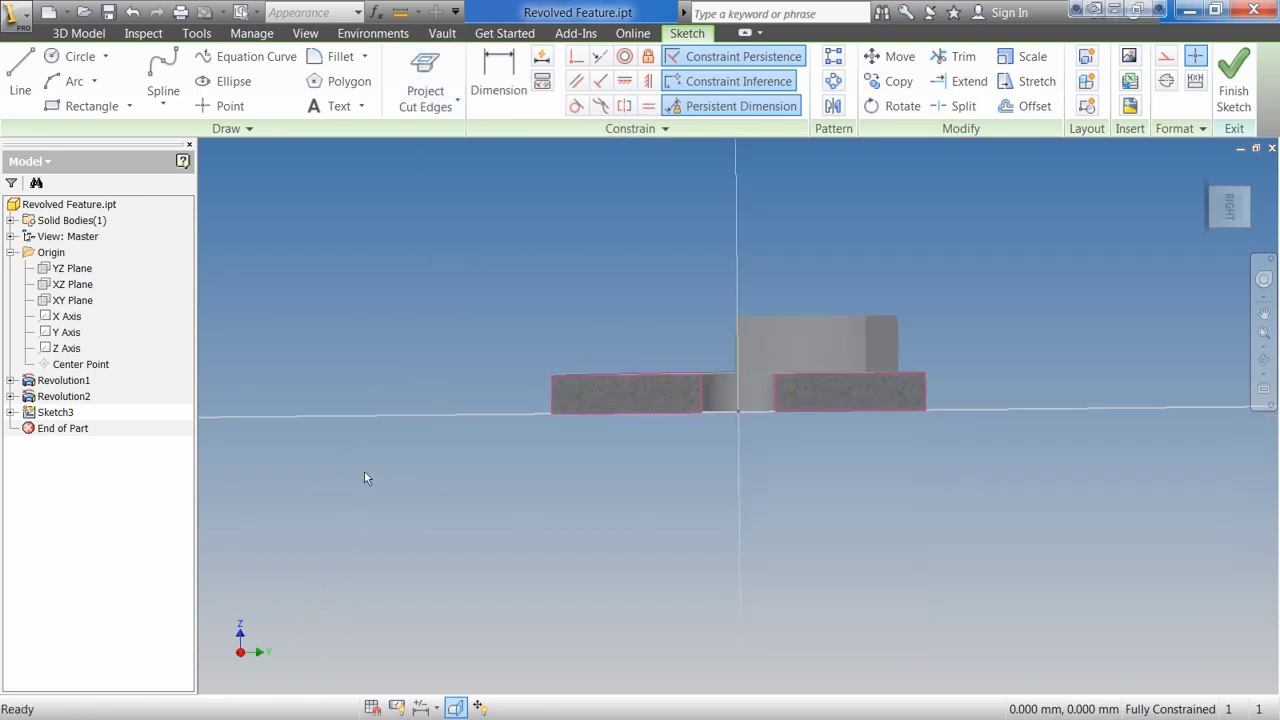
- Draw two notch rectangles at the section's lower-left and lower-right outer corners
click(91, 105)
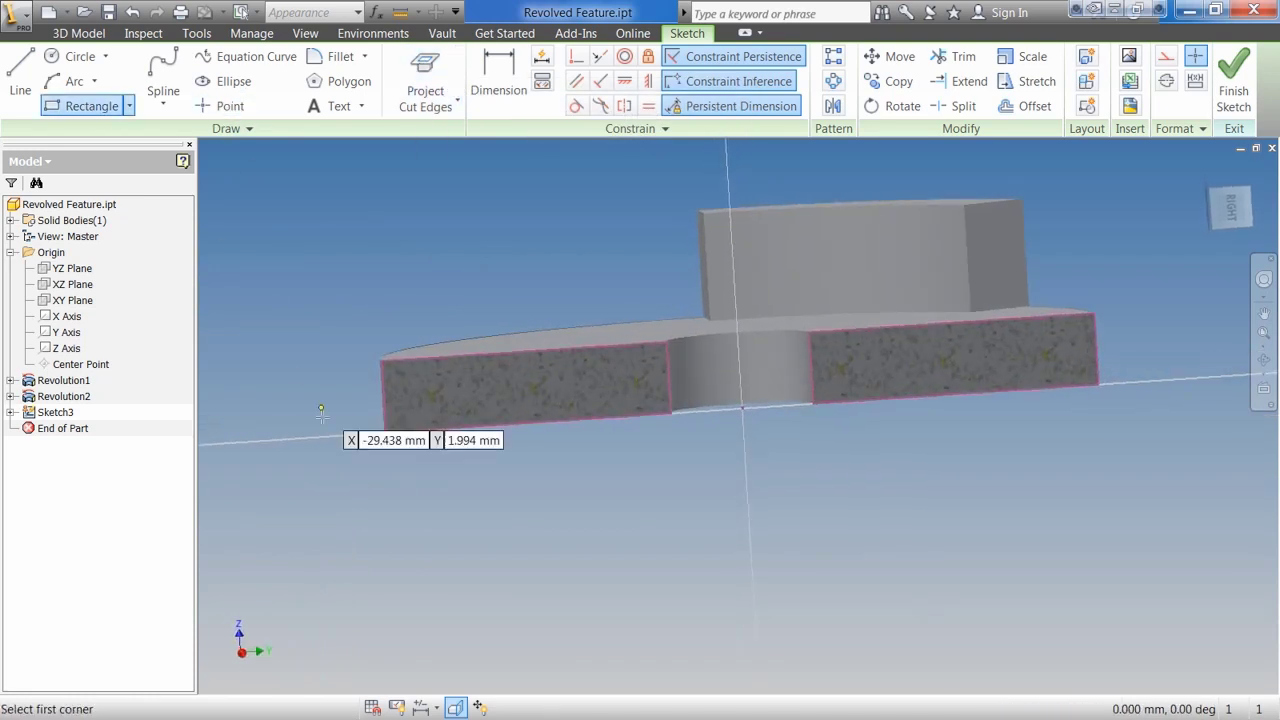
click(386, 432)
click(528, 381)
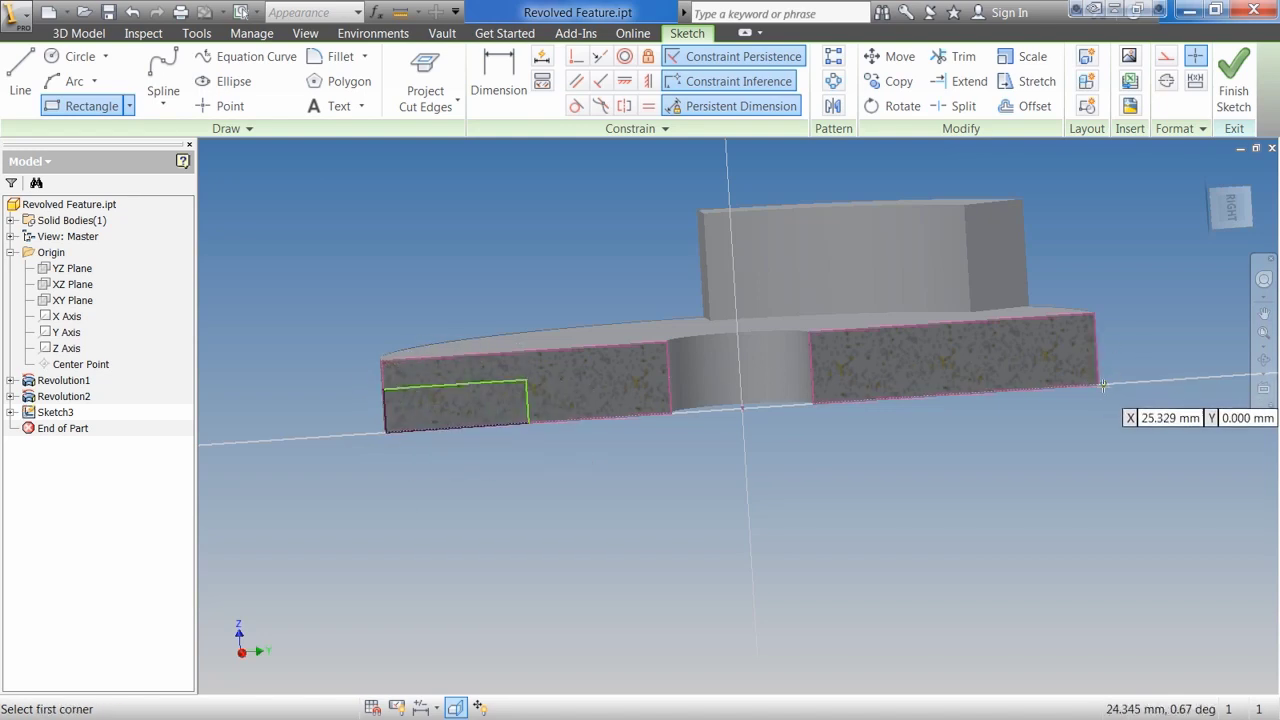
click(1095, 381)
click(936, 353)
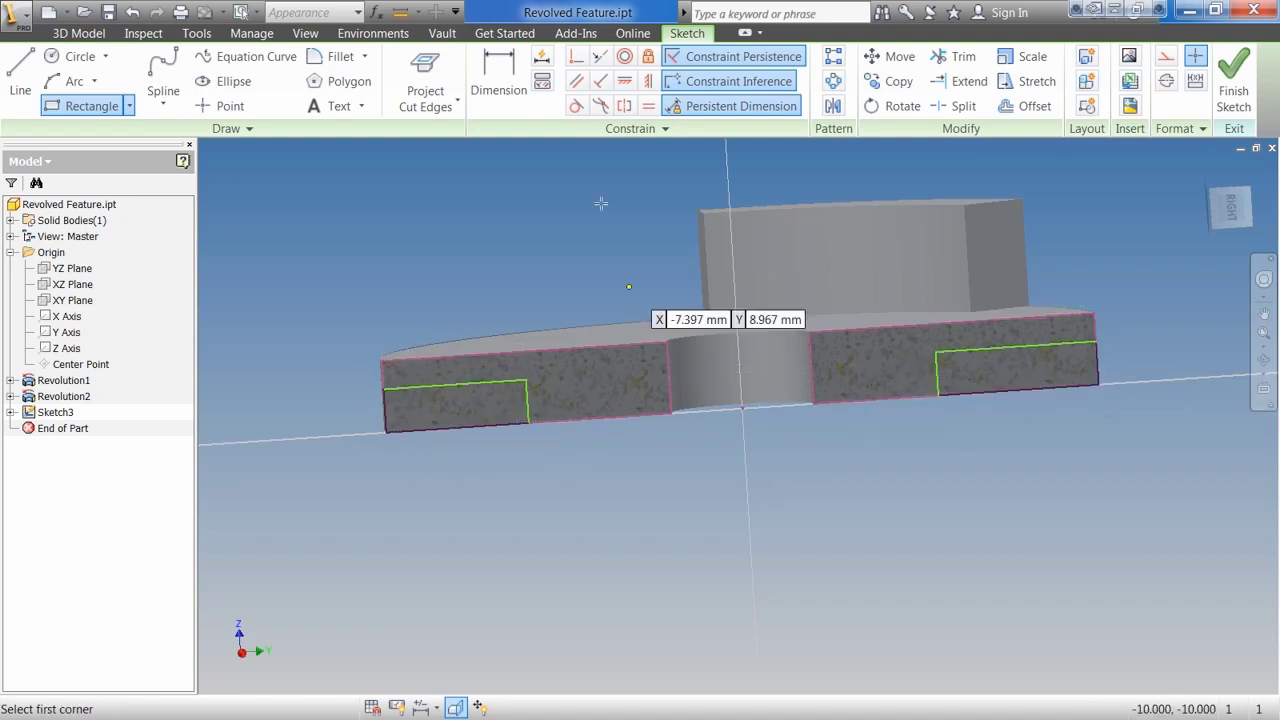
- Make the two notch rectangles equal in height and width
click(648, 106)
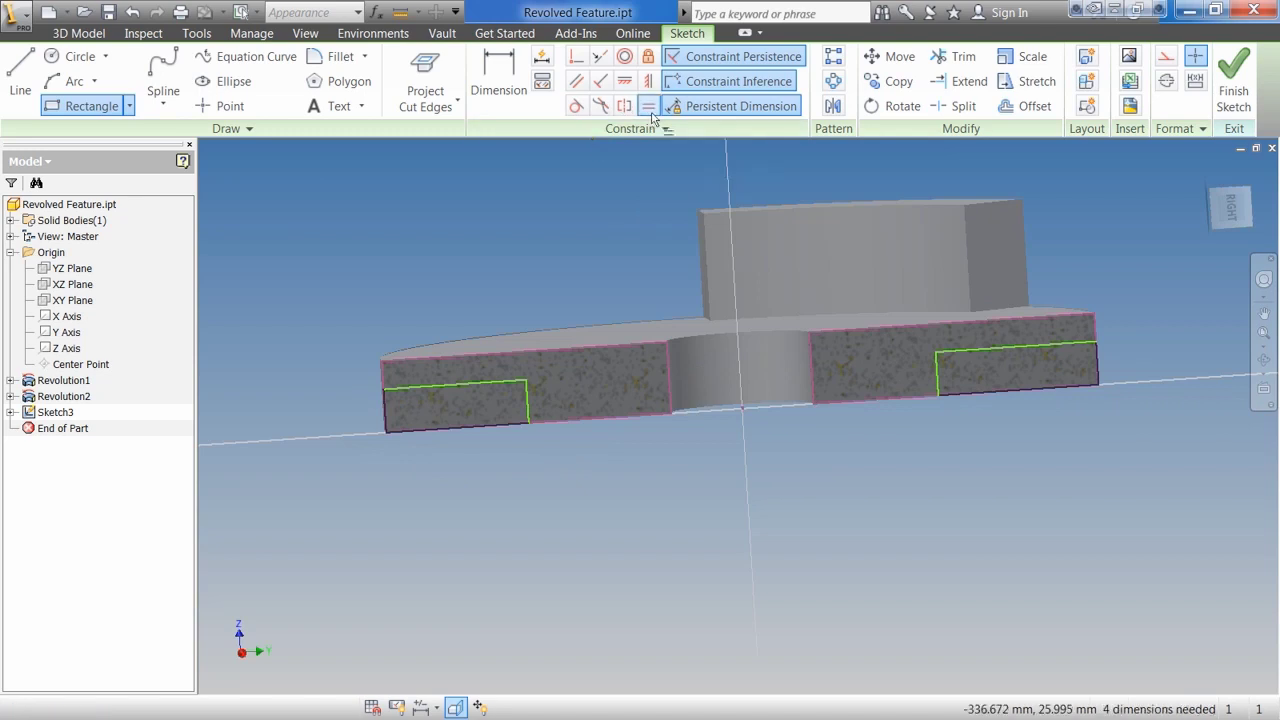
click(938, 370)
click(529, 405)
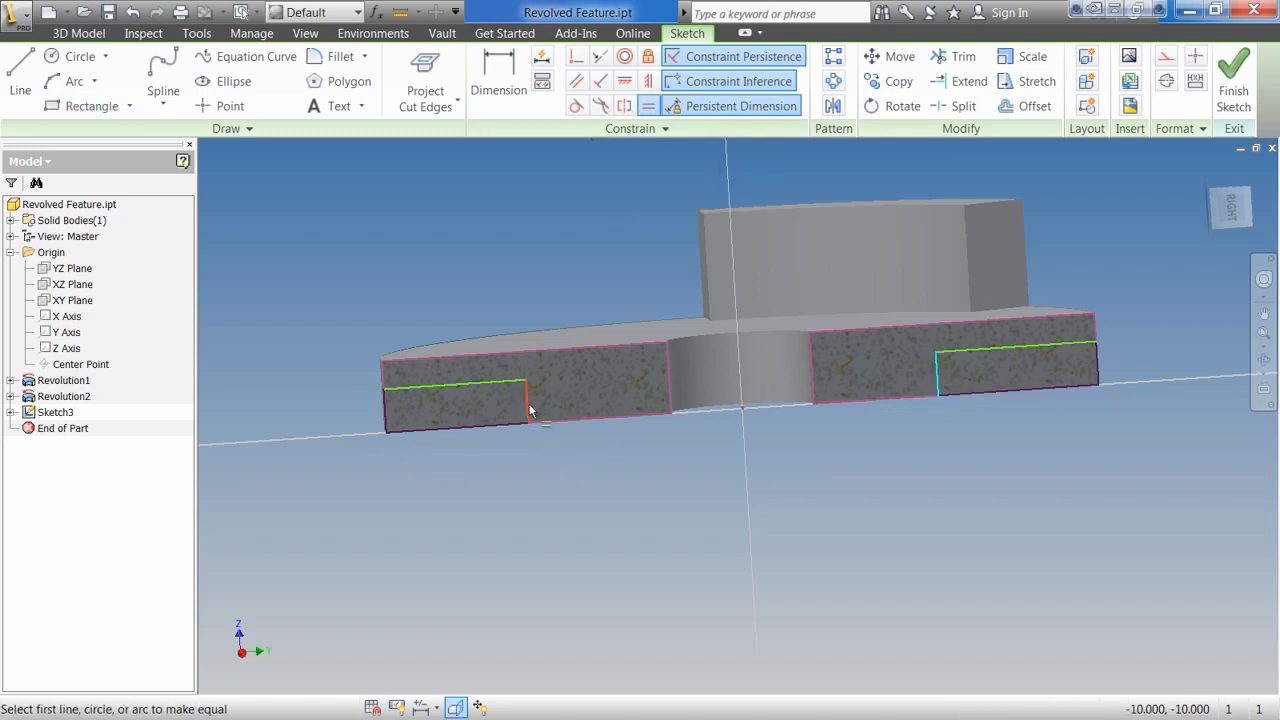
click(478, 384)
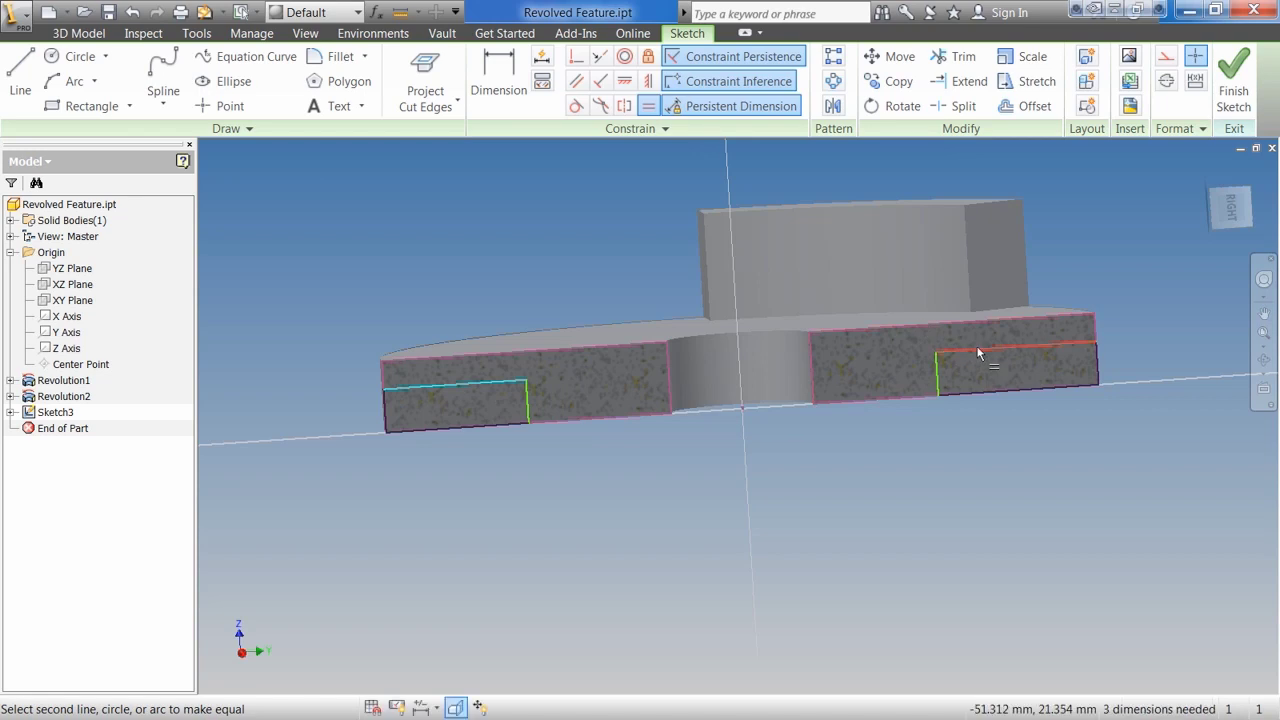
click(950, 345)
shift+middle_drag(890, 555, 1037, 514)
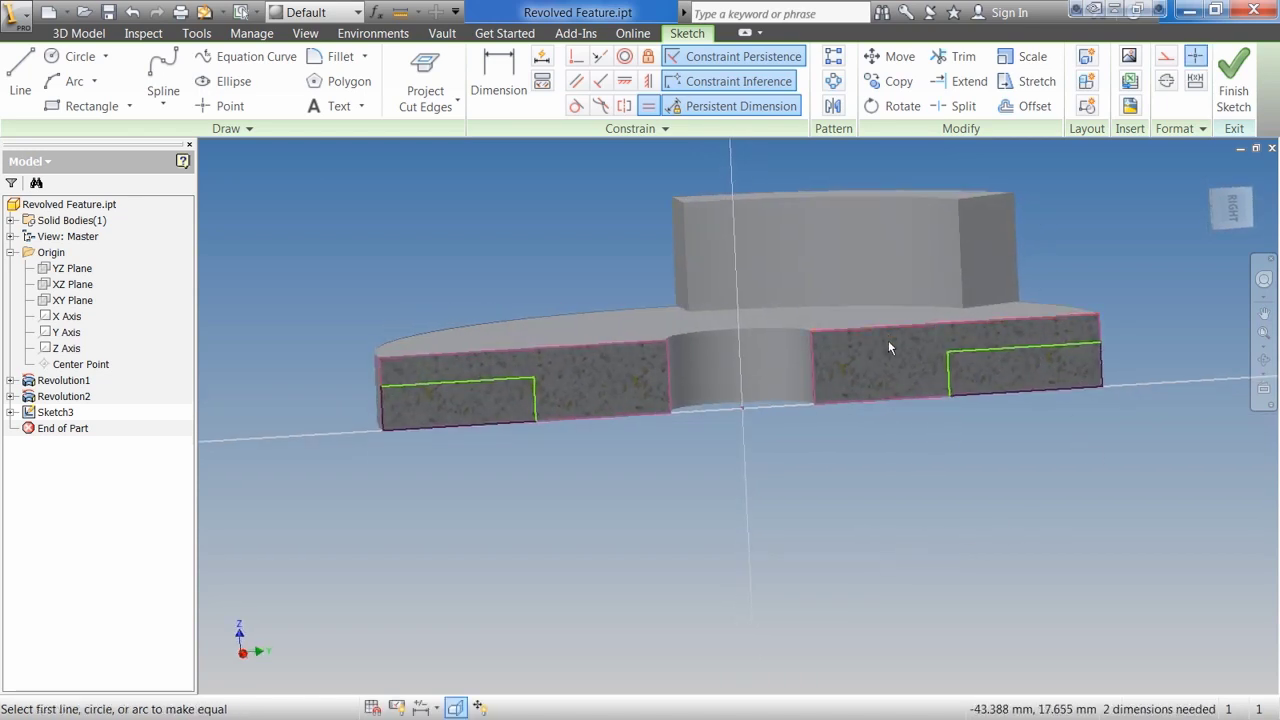
key(Escape)
- Dimension the right notch rectangle 2 mm tall and 10 mm wide
click(493, 66)
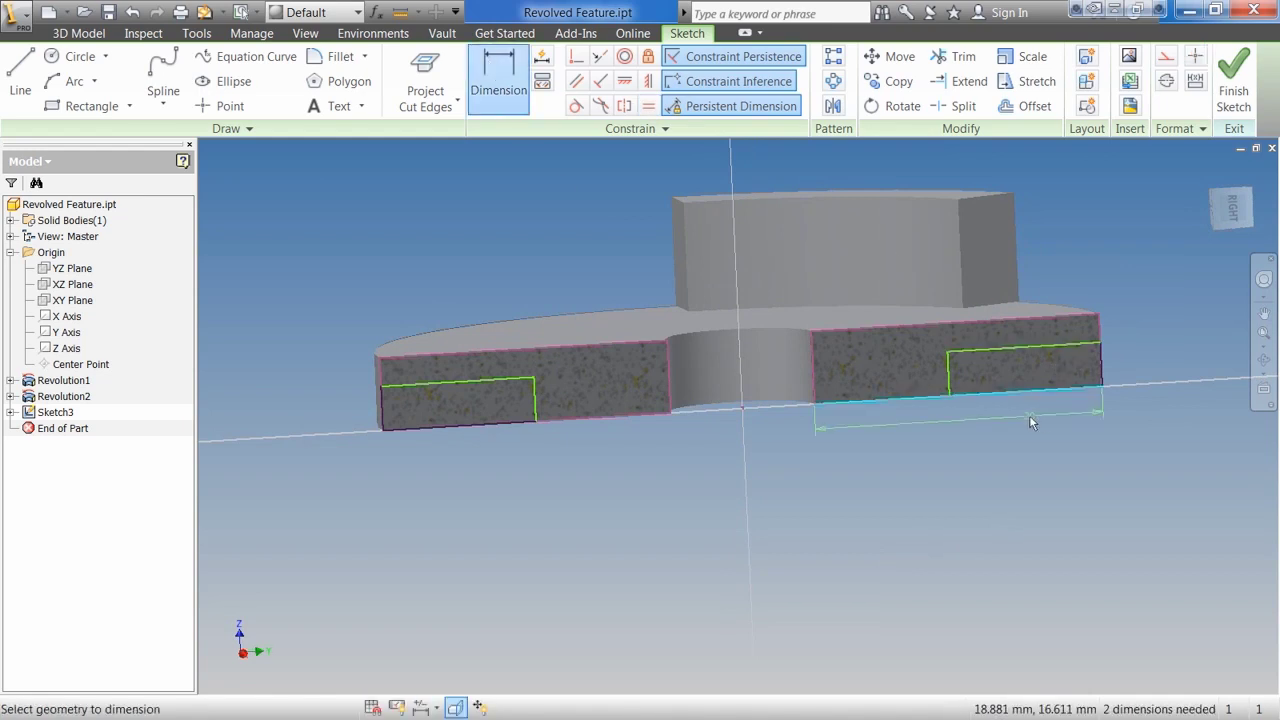
click(1100, 362)
click(1165, 362)
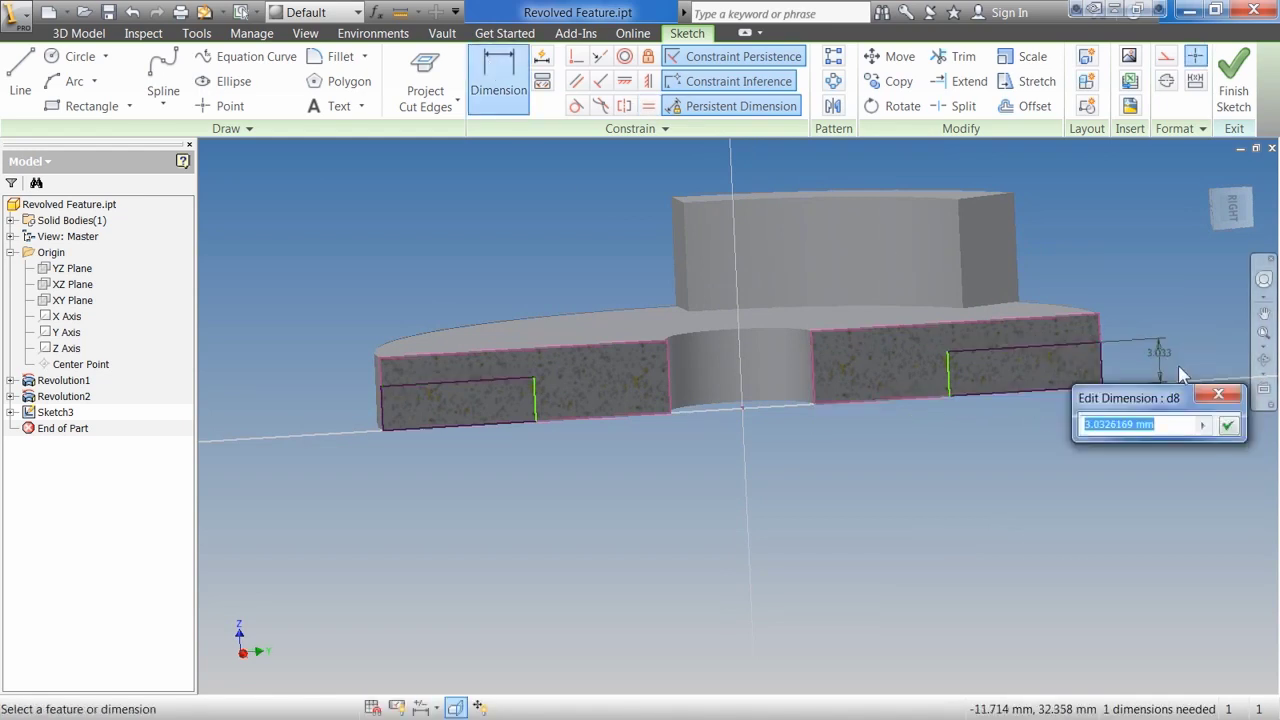
key(BackSpace)
text(2)
key(Return)
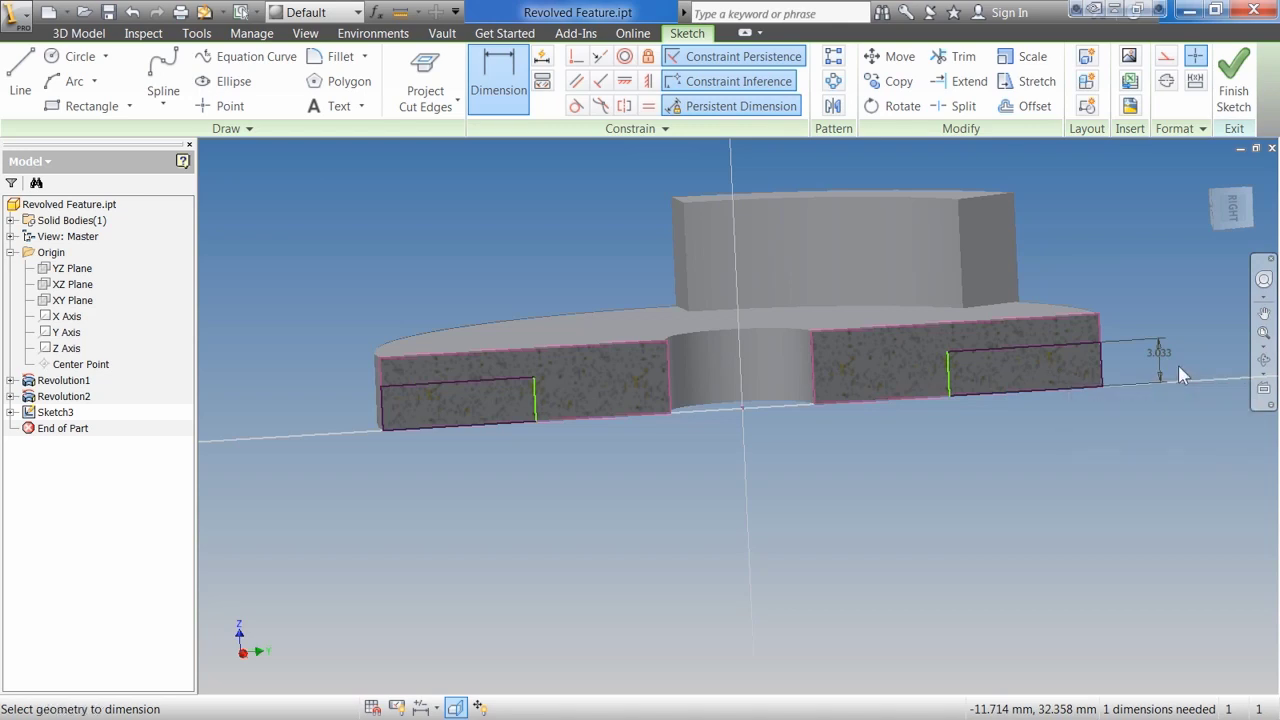
click(995, 362)
click(998, 340)
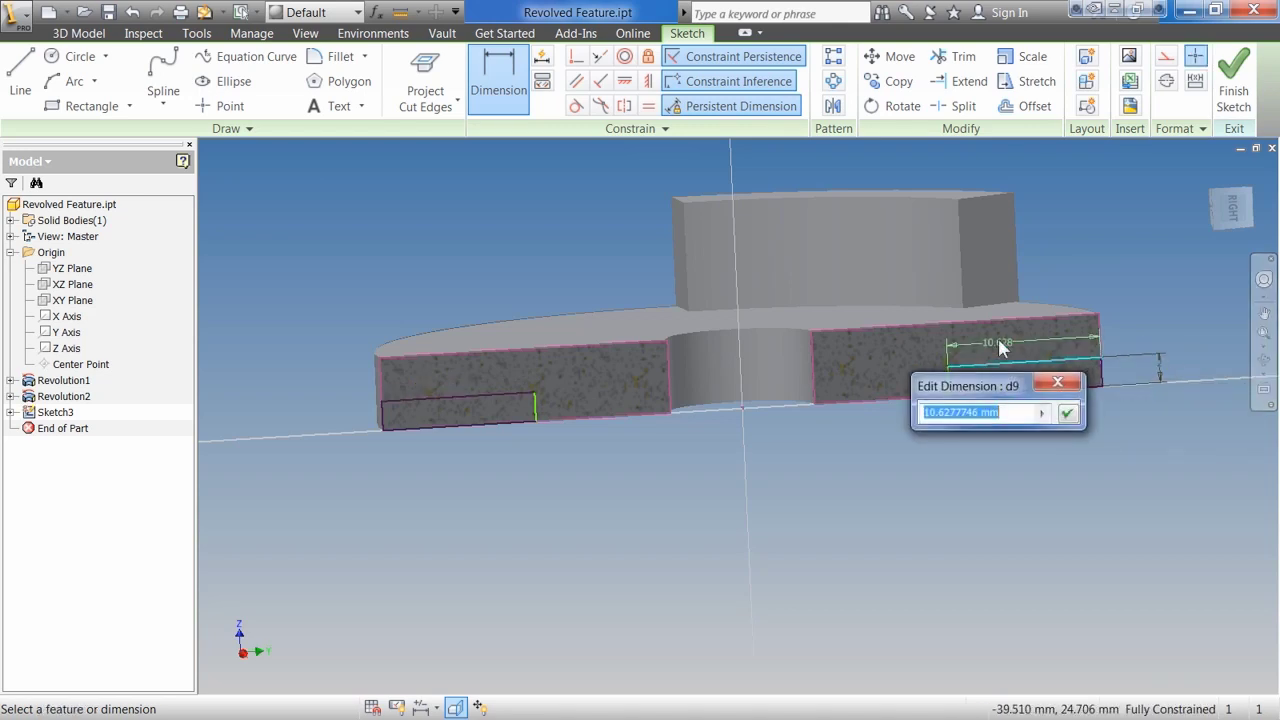
text(10)
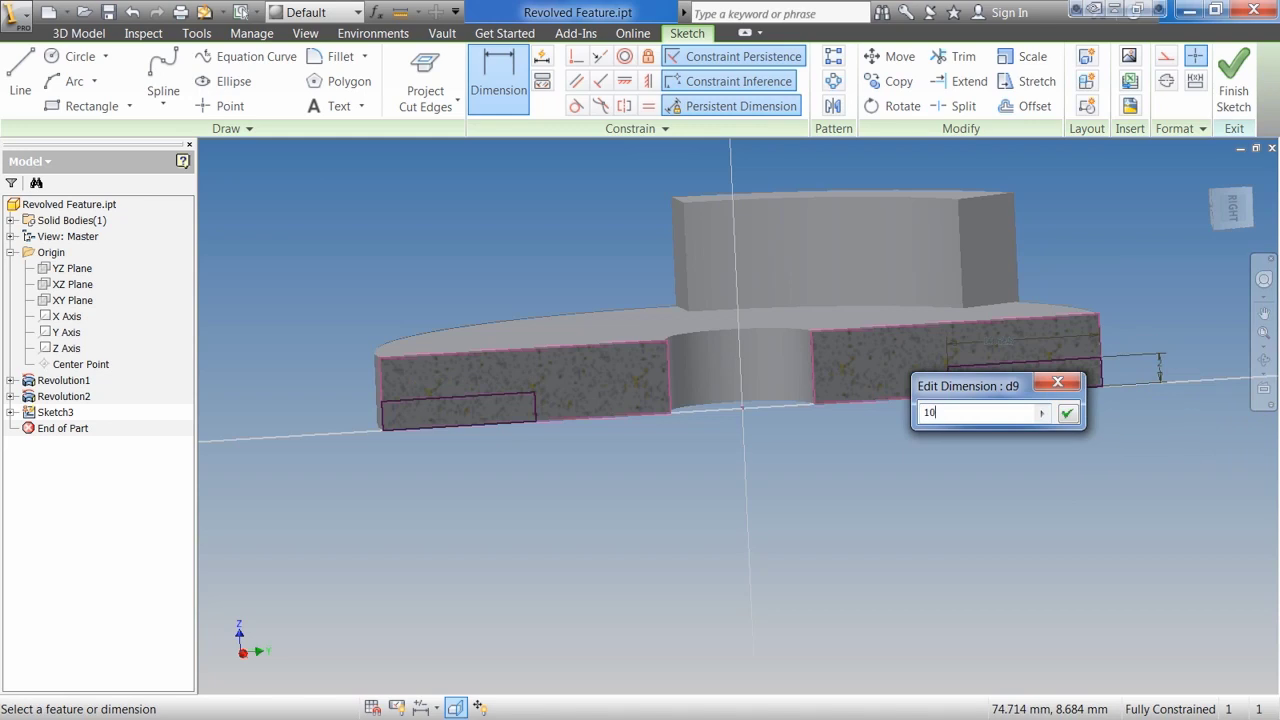
key(Return)
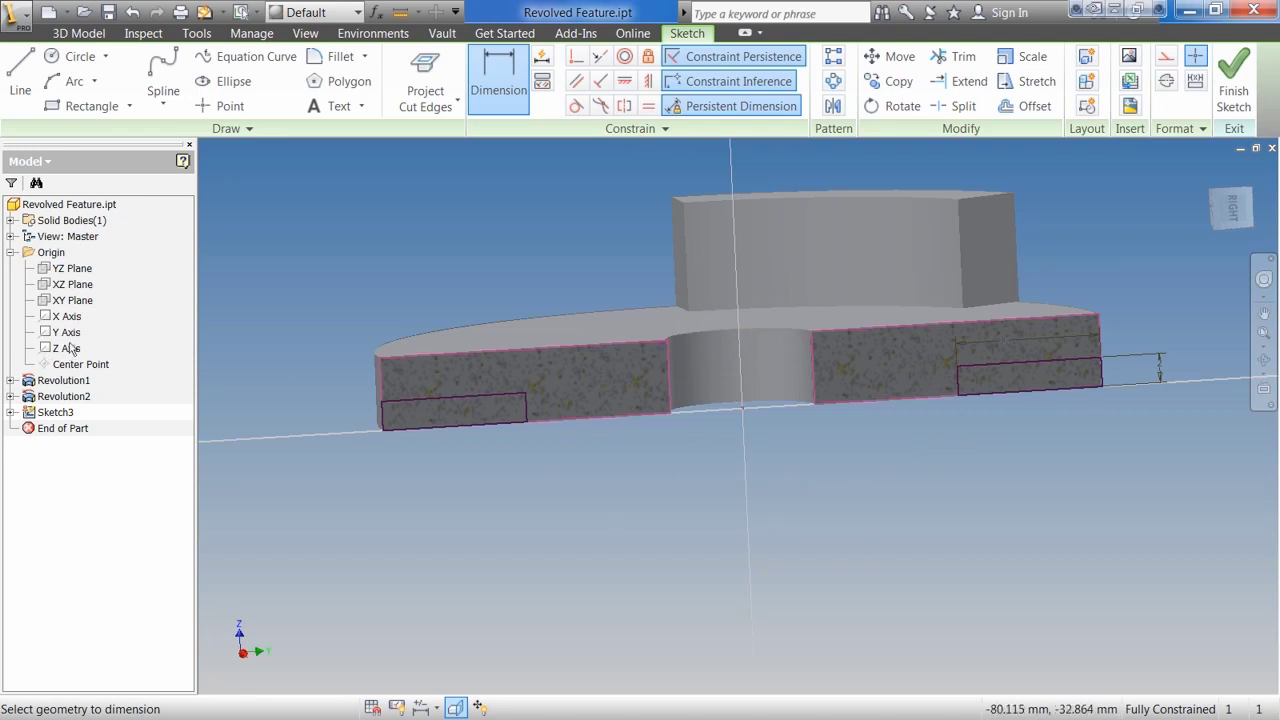
key(Escape)
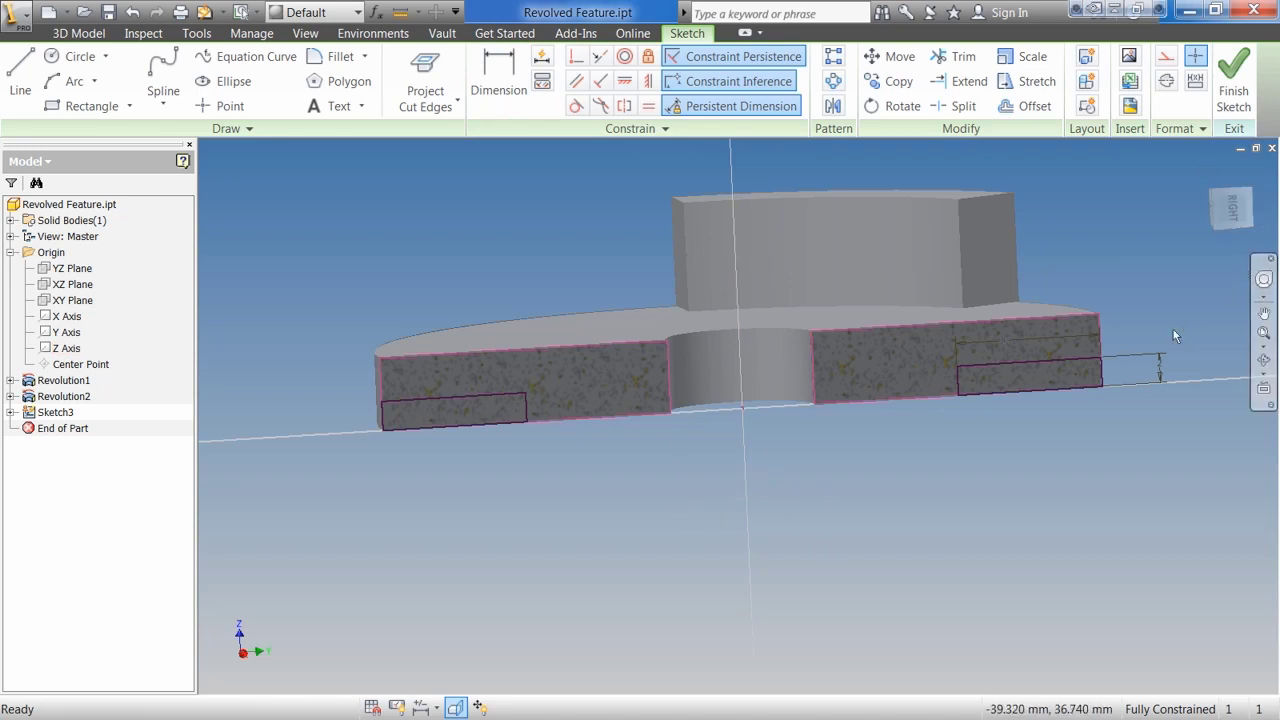
- Finish the sketch and revolve-cut the notch rectangles 60° symmetrically about the Z Axis
click(1233, 80)
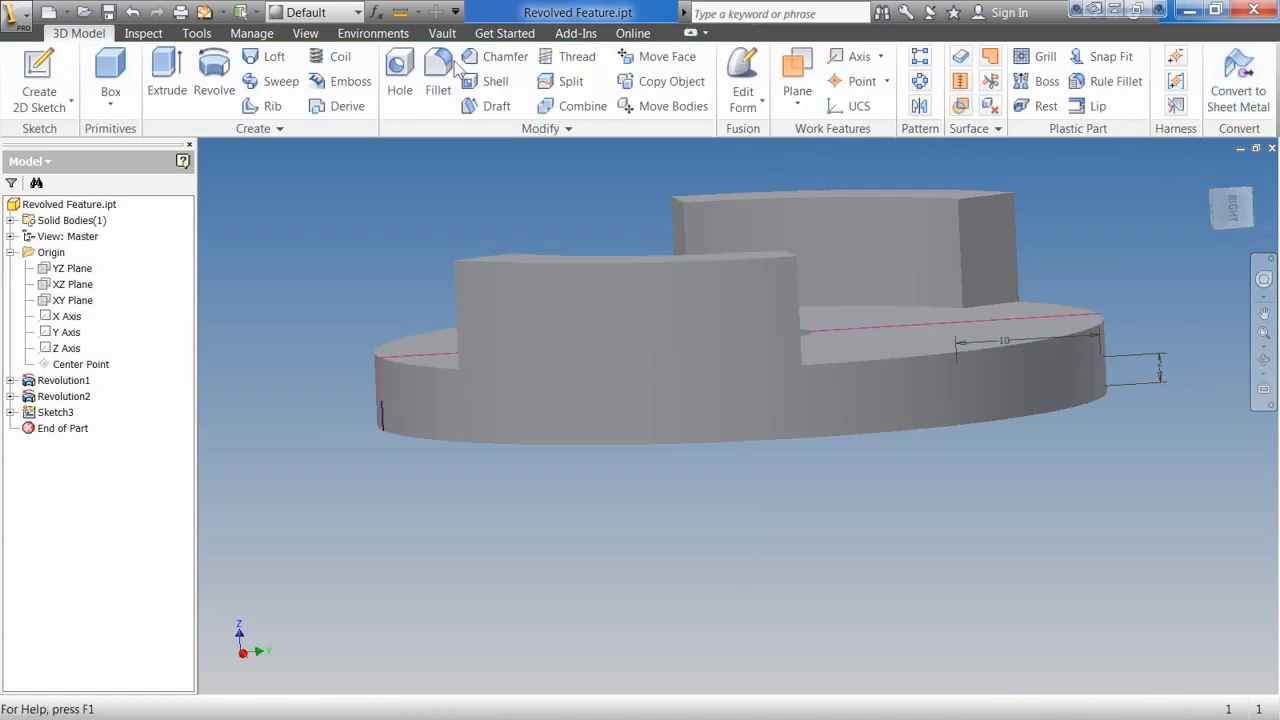
click(214, 72)
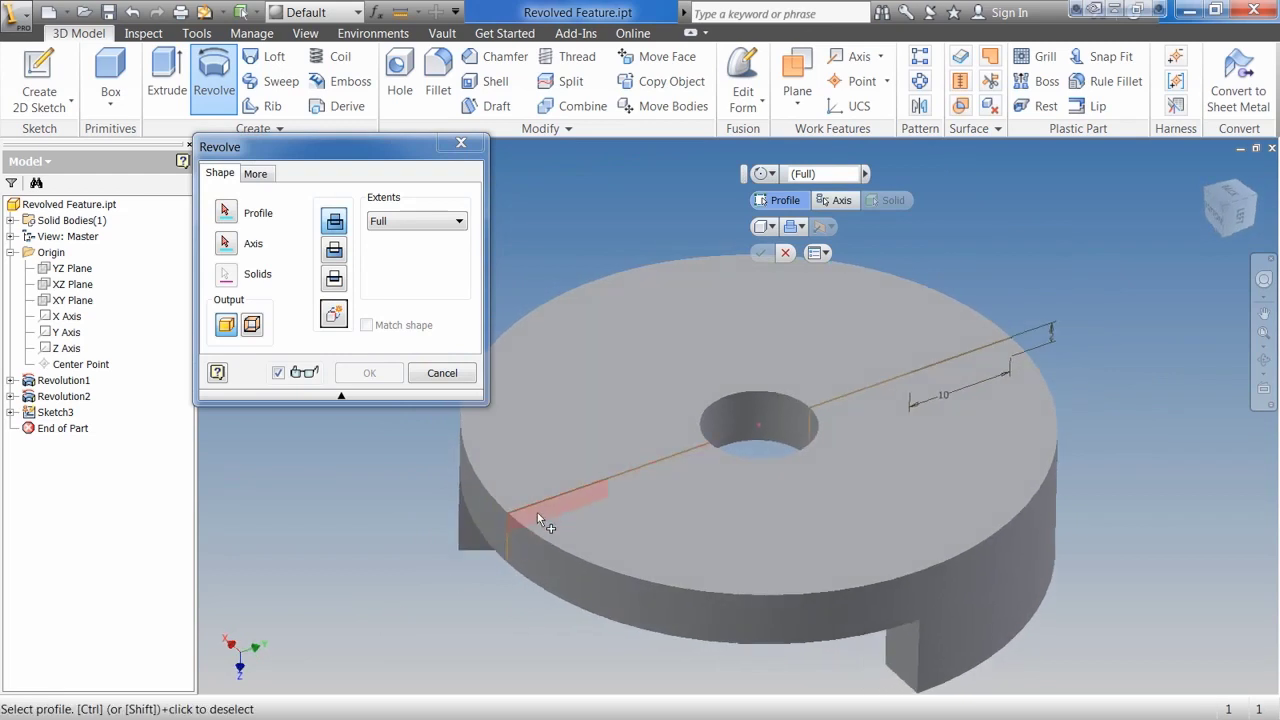
click(1003, 352)
click(226, 244)
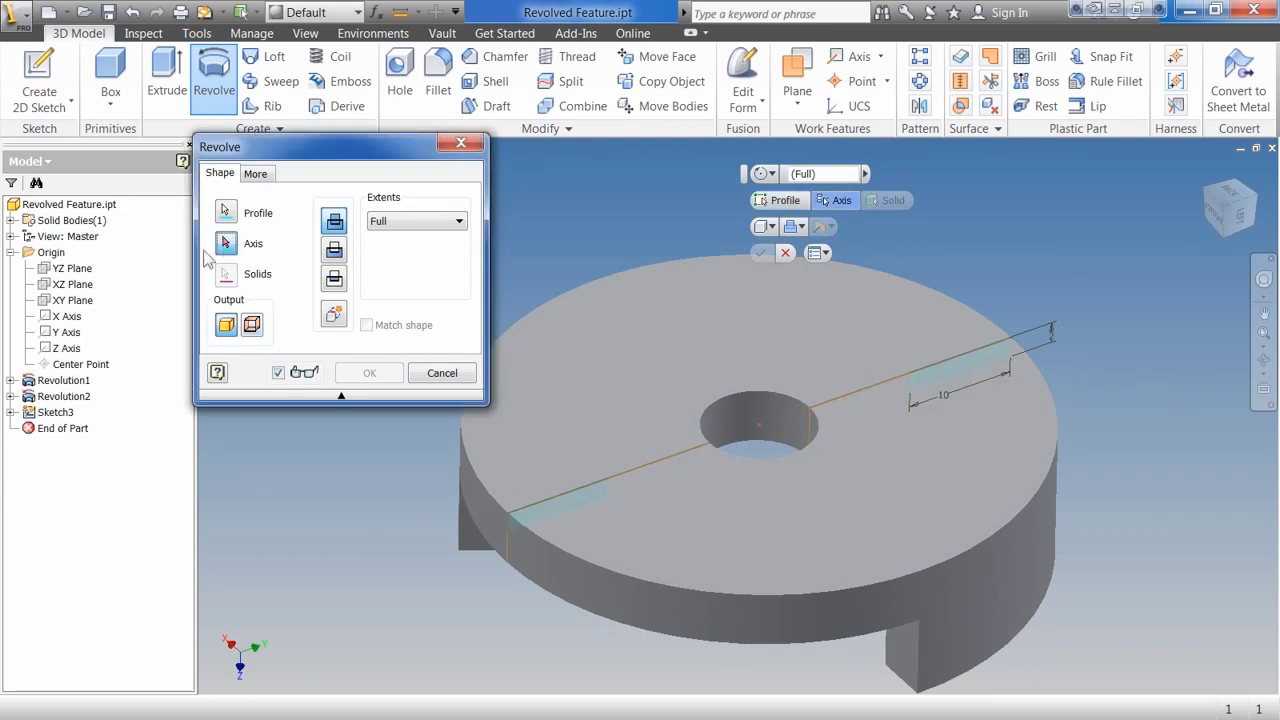
click(68, 348)
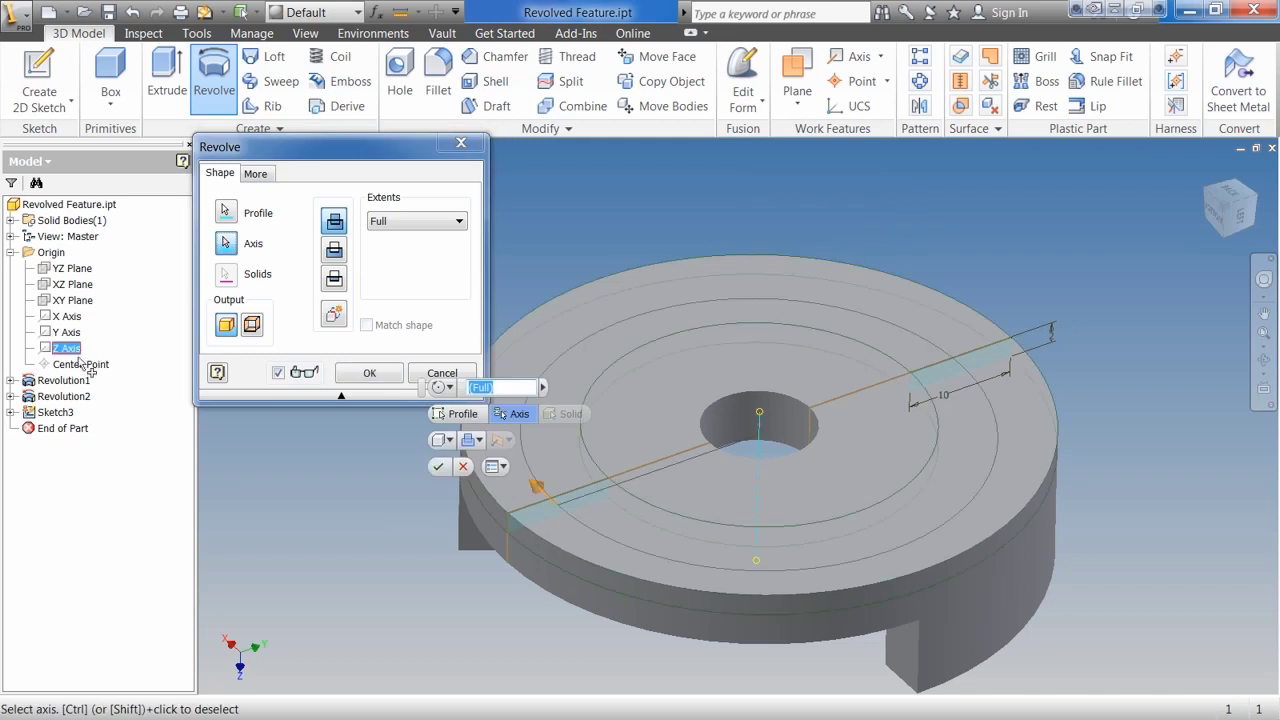
click(420, 226)
click(405, 239)
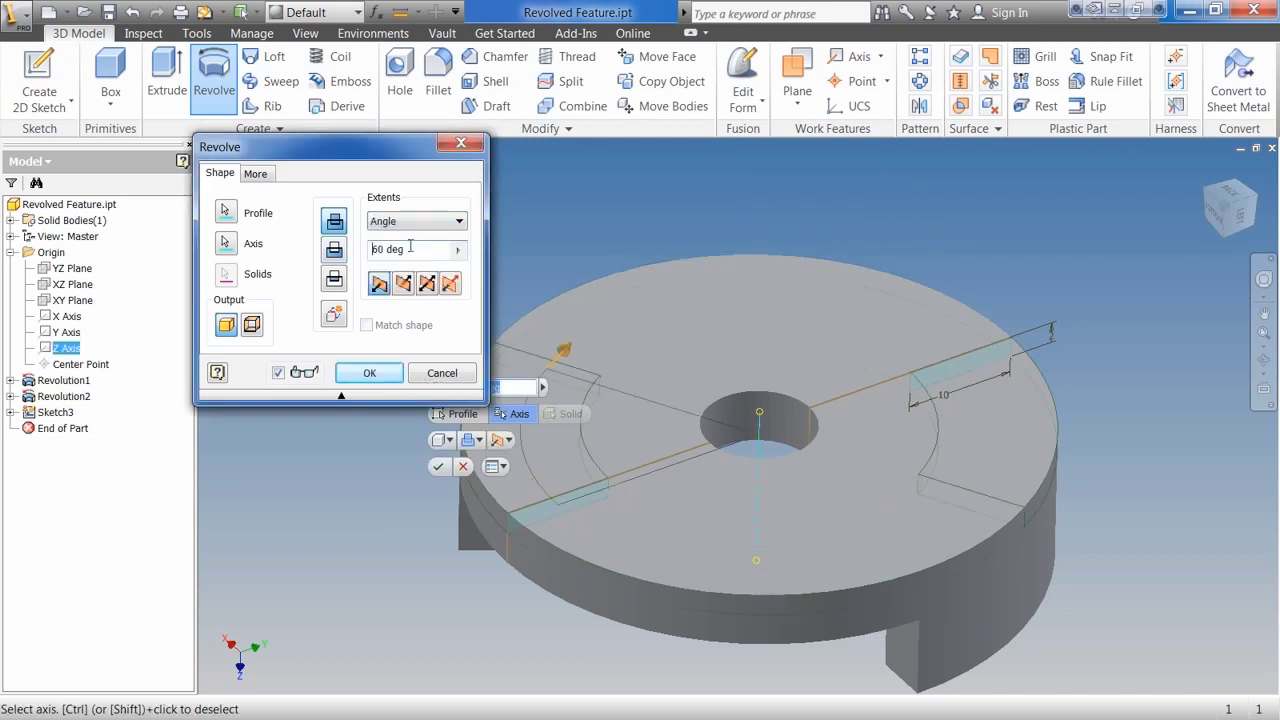
click(427, 284)
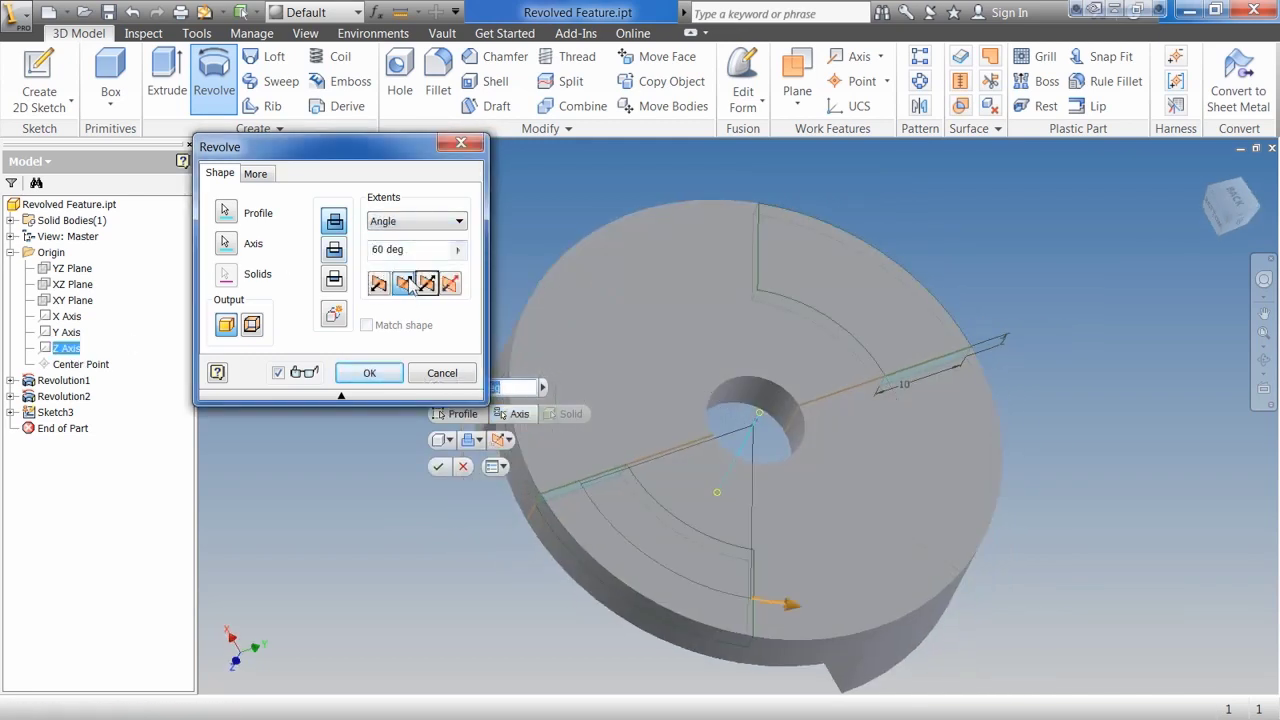
click(338, 252)
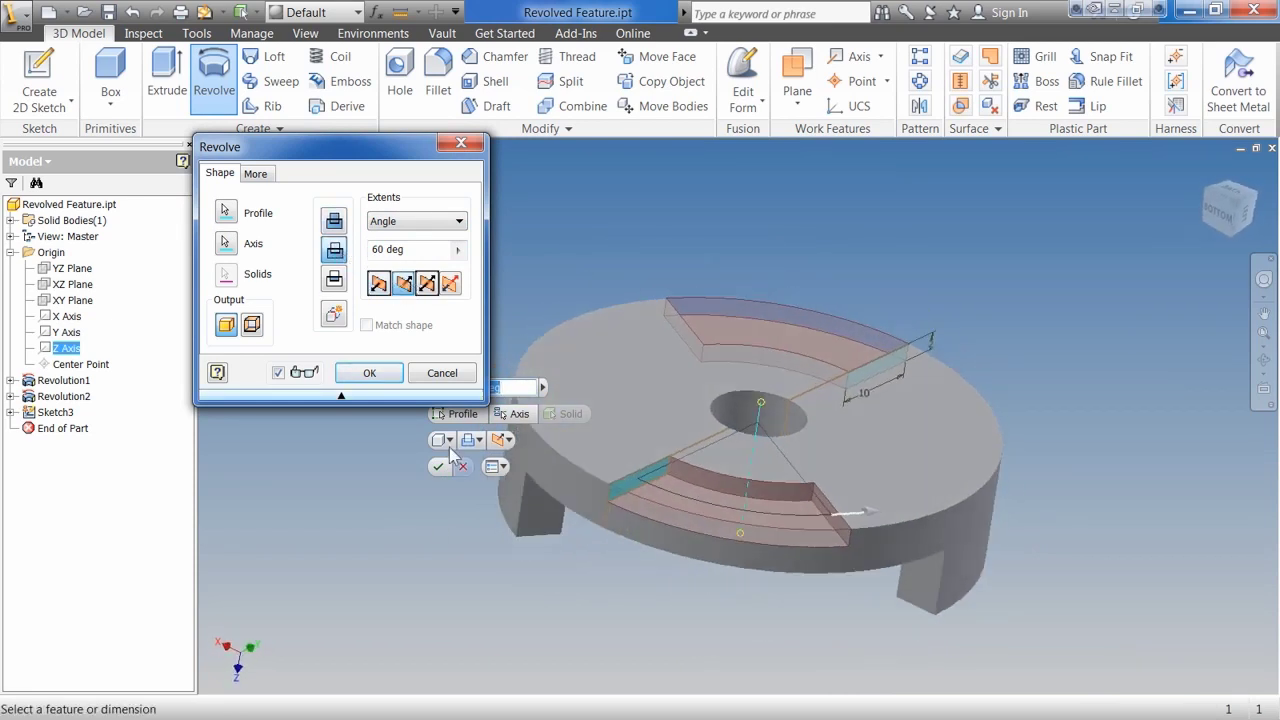
click(369, 373)
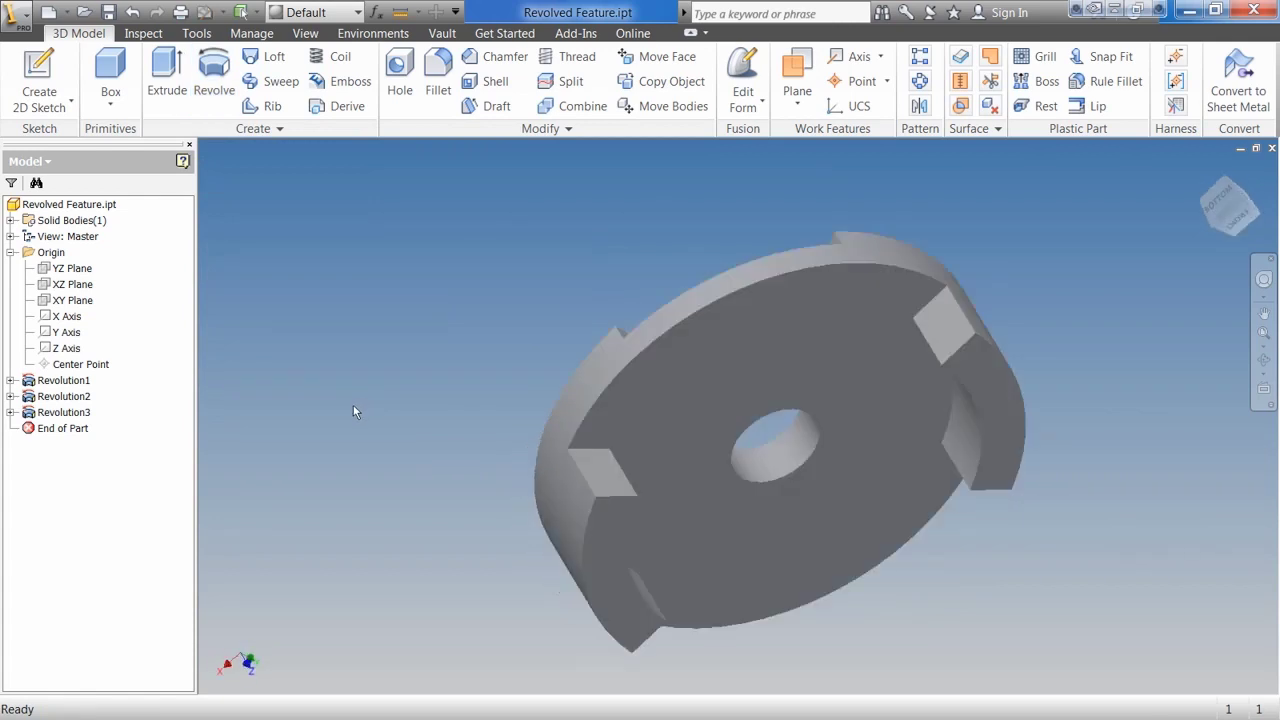